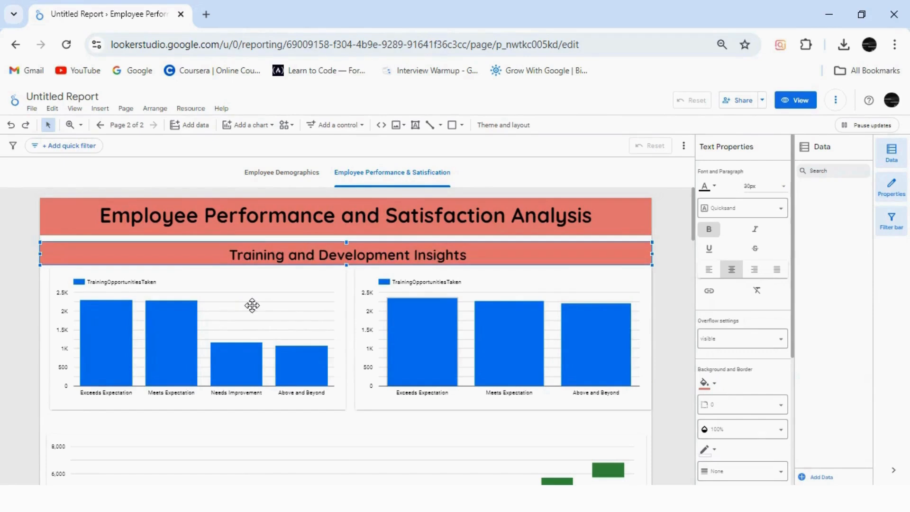
Nudge the first training bar chart slightly left, and set the report theme's component grid style to transparent from the Employee Demographics page
{"action": "left_click_drag", "start_coordinate": [303, 321], "coordinate": [296, 320]}
{"action": "left_click", "coordinate": [290, 176]}
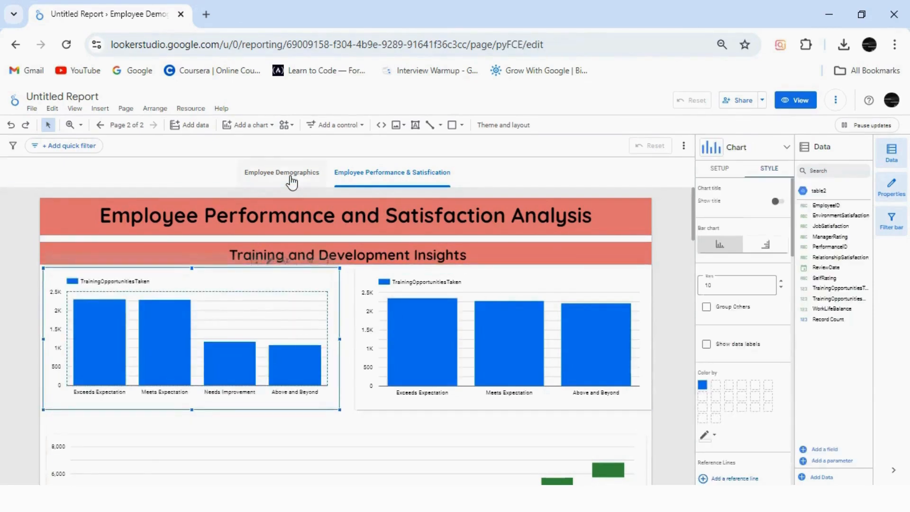
{"action": "mouse_move", "coordinate": [693, 208]}
{"action": "left_mouse_down"}
{"action": "mouse_move", "coordinate": [687, 298]}
{"action": "mouse_move", "coordinate": [713, 341]}
{"action": "mouse_move", "coordinate": [693, 194]}
{"action": "left_mouse_up"}
{"action": "left_click", "coordinate": [503, 125]}
{"action": "left_click", "coordinate": [758, 197]}
{"action": "left_click_drag", "start_coordinate": [792, 204], "coordinate": [791, 383]}
{"action": "scroll", "coordinate": [689, 247], "scroll_direction": "down", "scroll_amount": 3}
{"action": "left_click", "coordinate": [677, 210]}
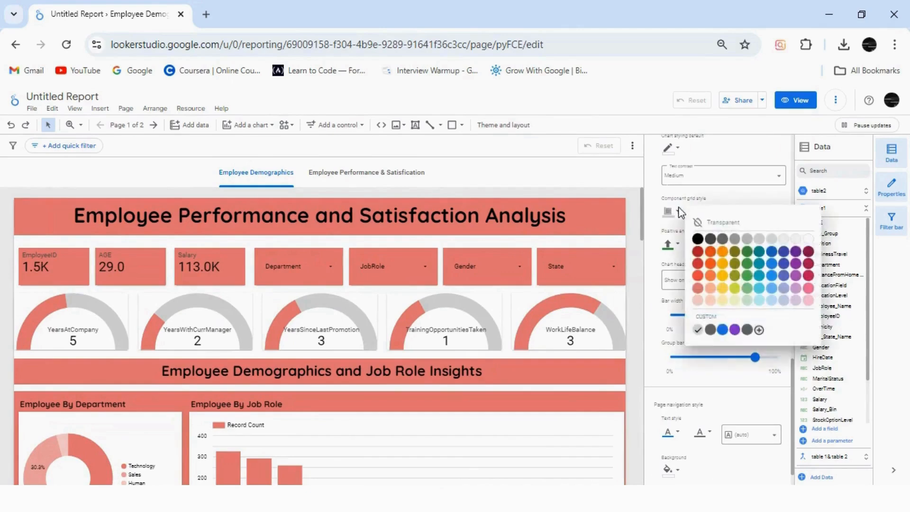
{"action": "left_click", "coordinate": [720, 223]}
On the Employee Performance & Satisfication page, convert both Training and Development Insights bar charts to donut charts
{"action": "left_click_drag", "start_coordinate": [641, 239], "coordinate": [630, 176]}
{"action": "left_click", "coordinate": [401, 182]}
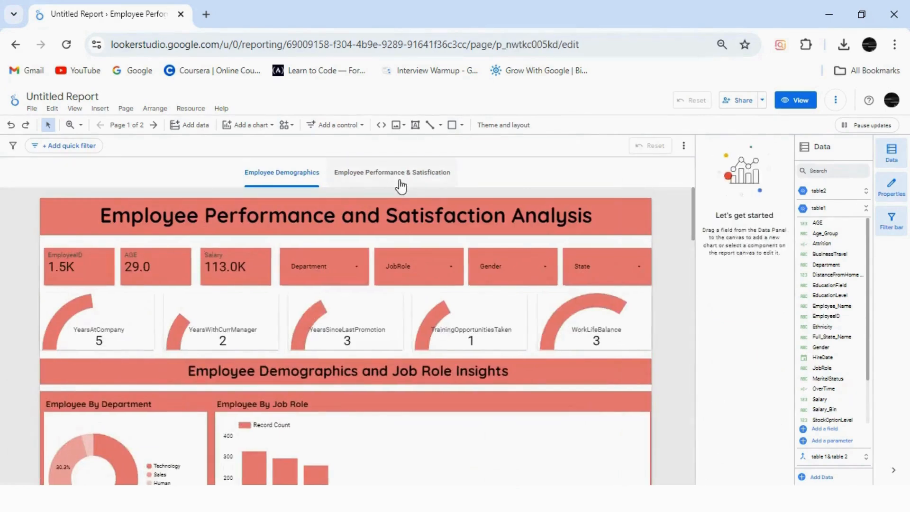
{"action": "left_click", "coordinate": [270, 325]}
{"action": "left_click", "coordinate": [725, 150]}
{"action": "left_click", "coordinate": [704, 209]}
{"action": "left_click", "coordinate": [589, 290]}
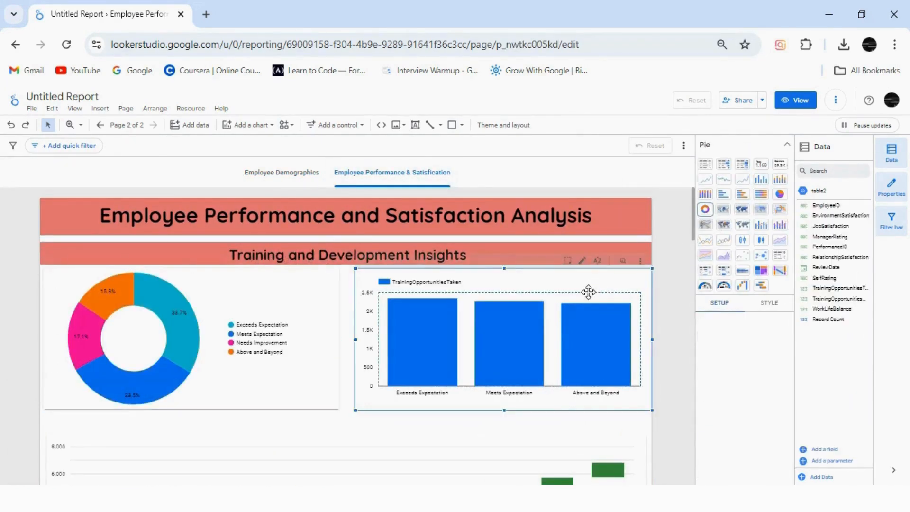
{"action": "left_click", "coordinate": [705, 210]}
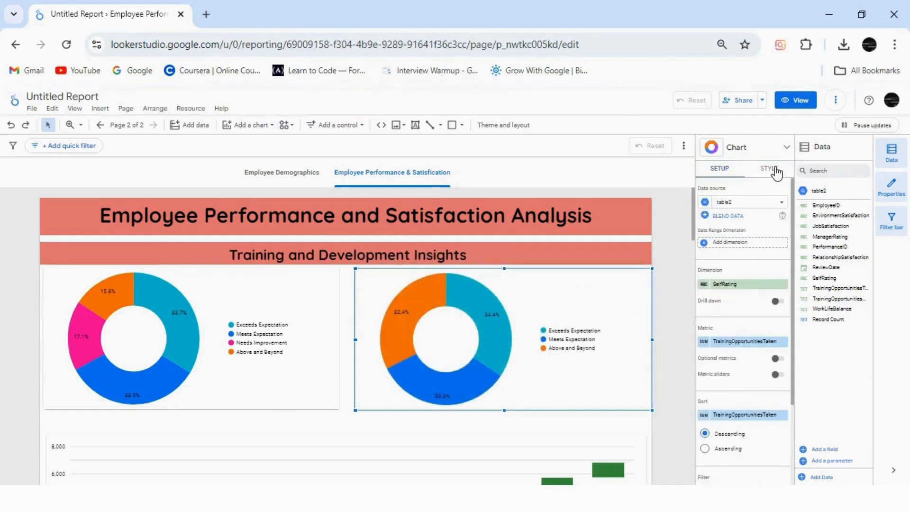
Show a title on the SelfRating donut chart and enter "Oppoutunity taken by selft Rating"
{"action": "left_click", "coordinate": [774, 169]}
{"action": "left_click", "coordinate": [720, 168]}
{"action": "left_click", "coordinate": [769, 169]}
{"action": "left_click", "coordinate": [737, 223]}
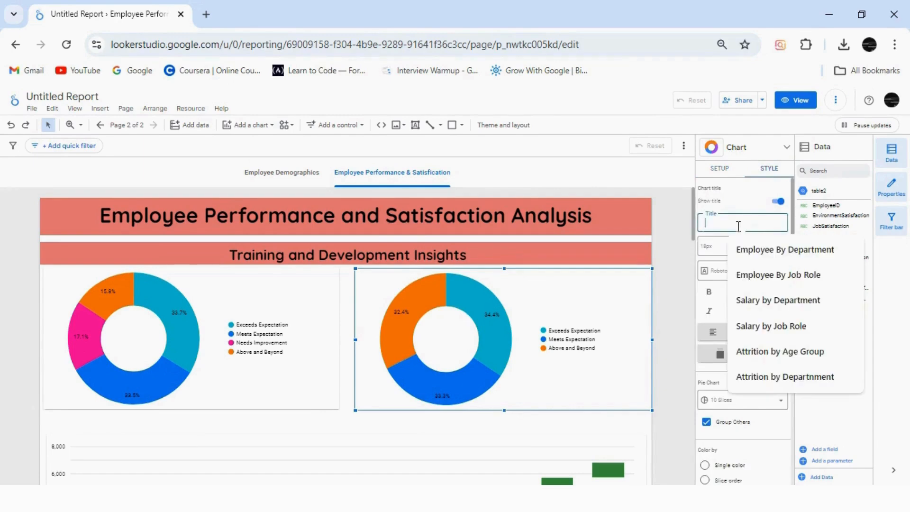
{"action": "type", "text": "Oppout"}
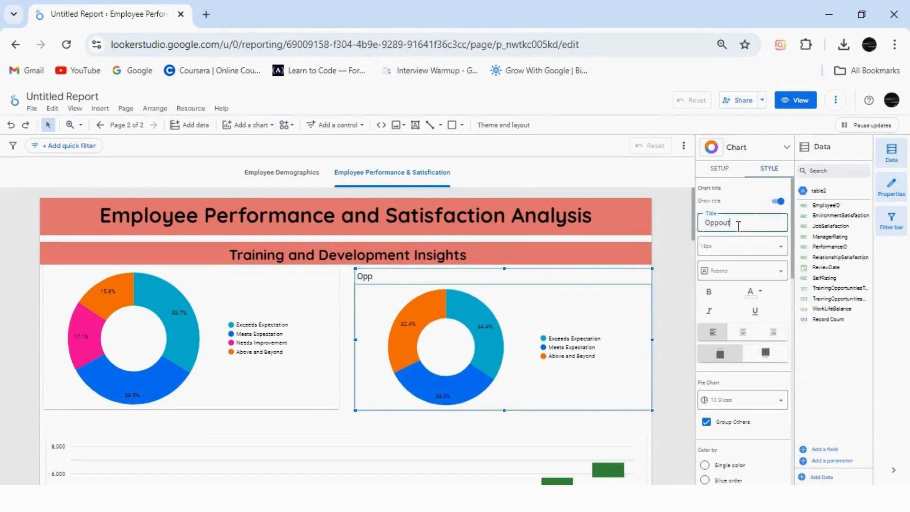
{"action": "type", "text": "unity taken by selft Rating"}
Correct the SelfRating donut chart's title to read "Opportunity by Self Rating"
{"action": "left_click", "coordinate": [746, 224]}
{"action": "key", "text": "BackSpace"}
{"action": "type", "text": "S"}
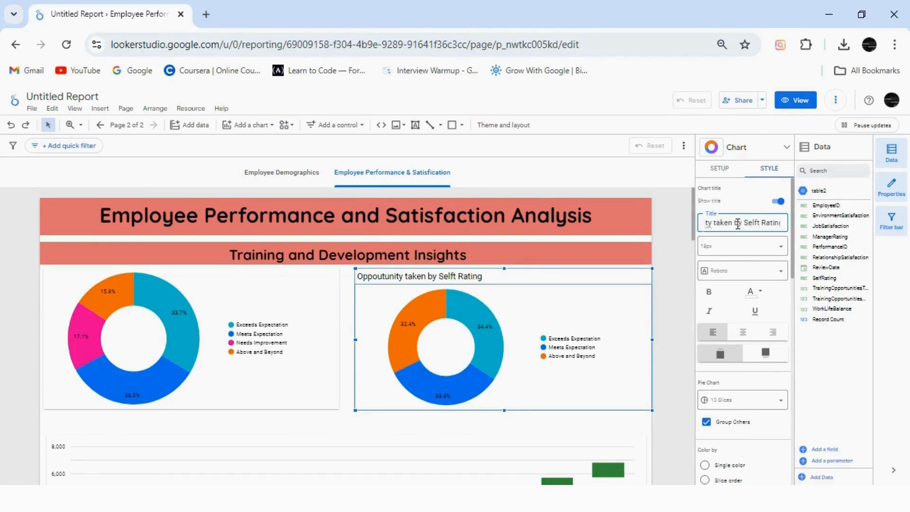
{"action": "left_click", "coordinate": [760, 222]}
{"action": "key", "text": "BackSpace"}
{"action": "left_click", "coordinate": [733, 223]}
{"action": "key", "text": "BackSpace"}
{"action": "key", "text": "BackSpace"}
{"action": "key", "text": "BackSpace"}
{"action": "key", "text": "BackSpace"}
{"action": "key", "text": "BackSpace"}
{"action": "key", "text": "BackSpace"}
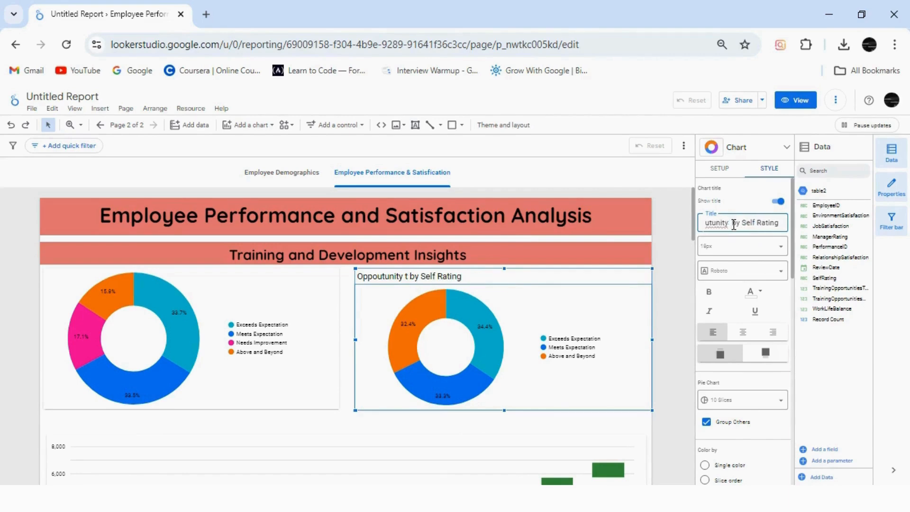
{"action": "right_click", "coordinate": [723, 229]}
{"action": "left_click", "coordinate": [573, 240]}
Format the SelfRating donut chart's title in bold Quicksand
{"action": "left_click", "coordinate": [708, 292]}
{"action": "left_click", "coordinate": [730, 271]}
{"action": "left_click", "coordinate": [726, 332]}
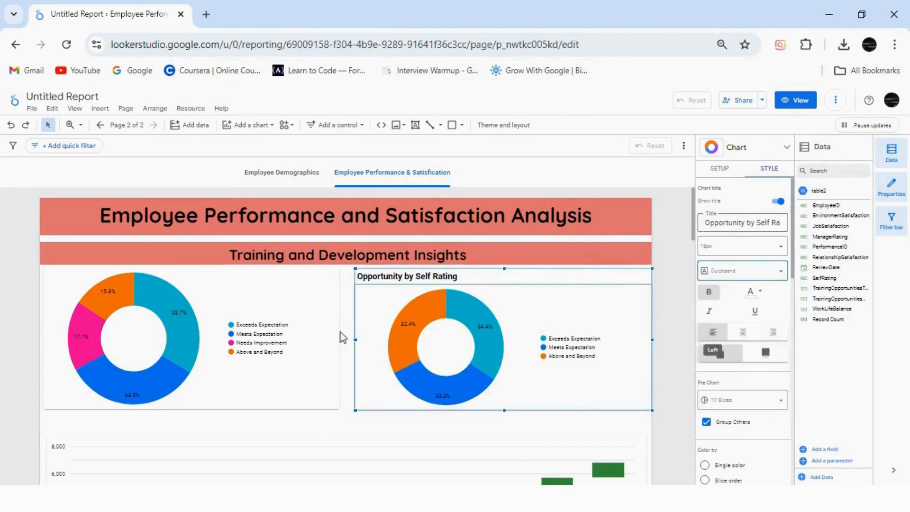
Show a title on the ManagerRating donut chart and fill it with the suggested "Opportunity by Self Rating"
{"action": "left_click", "coordinate": [310, 351]}
{"action": "left_click", "coordinate": [228, 145]}
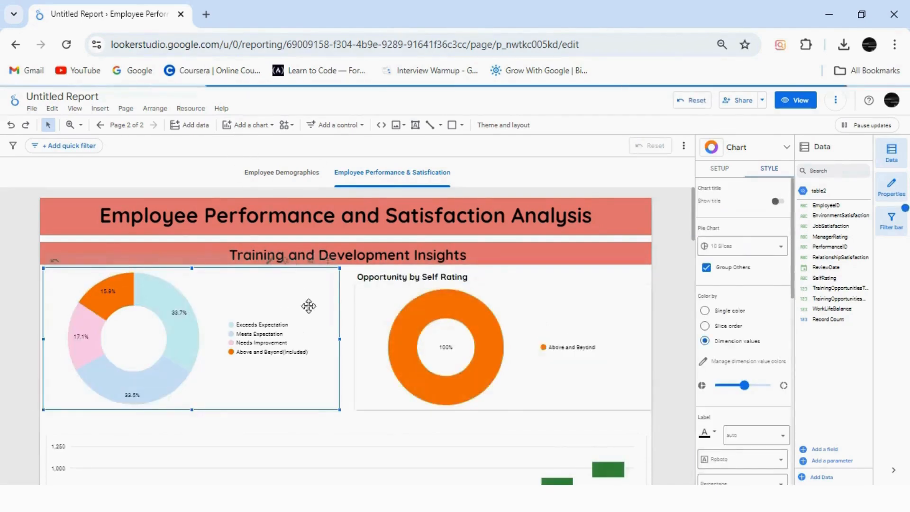
{"action": "left_click", "coordinate": [777, 201]}
{"action": "left_click", "coordinate": [754, 226]}
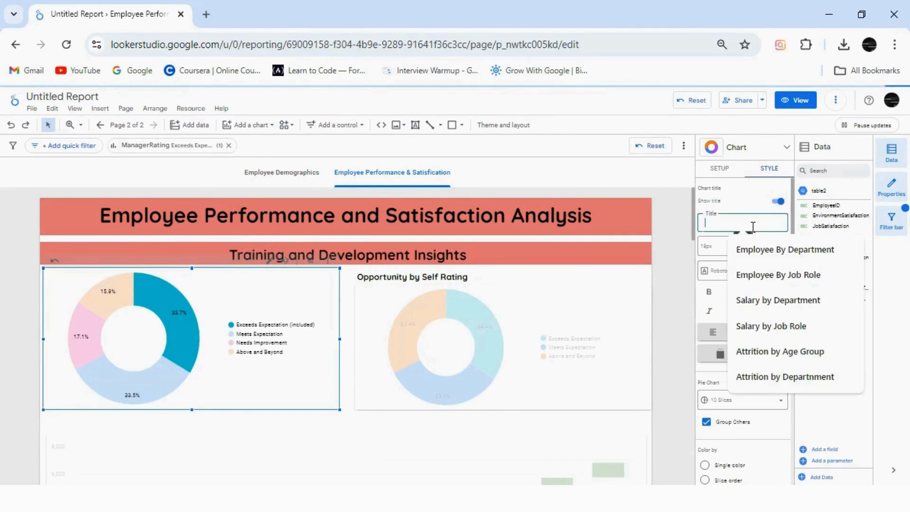
{"action": "type", "text": "O"}
{"action": "left_click", "coordinate": [787, 250]}
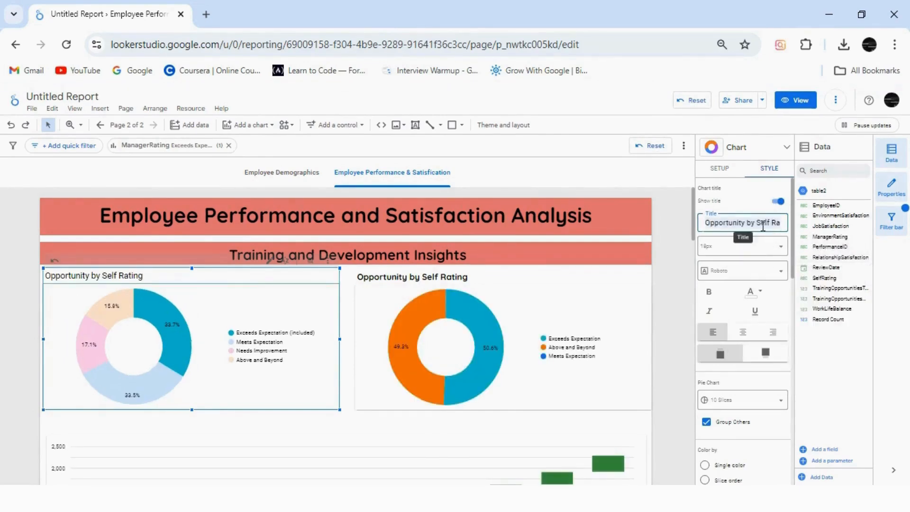
Change the ManagerRating donut chart's title to "Opportunity by Manager Rating" and clear the ManagerRating filter from the report
{"action": "left_click", "coordinate": [719, 169]}
{"action": "left_click", "coordinate": [769, 169]}
{"action": "key", "text": "BackSpace"}
{"action": "key", "text": "ctrl+z"}
{"action": "left_click", "coordinate": [242, 341]}
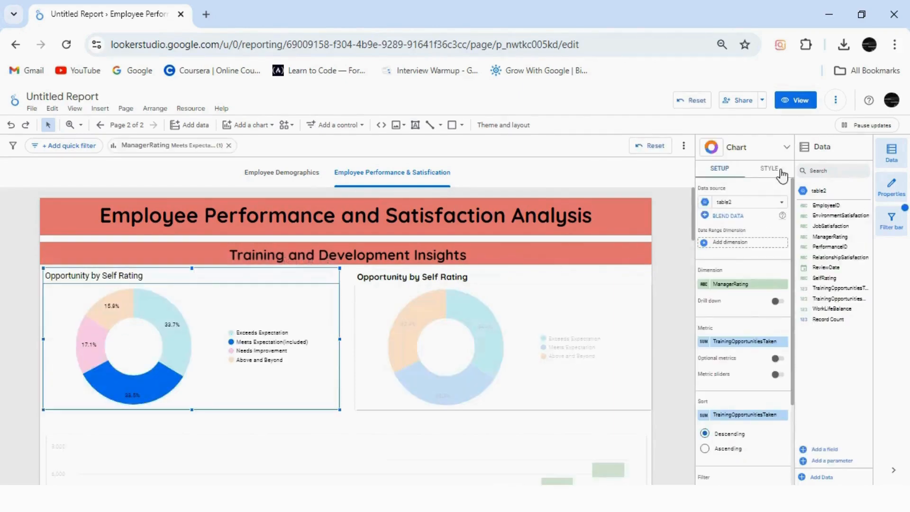
{"action": "left_click", "coordinate": [780, 172]}
{"action": "type", "text": "Manager"}
{"action": "left_click", "coordinate": [228, 146]}
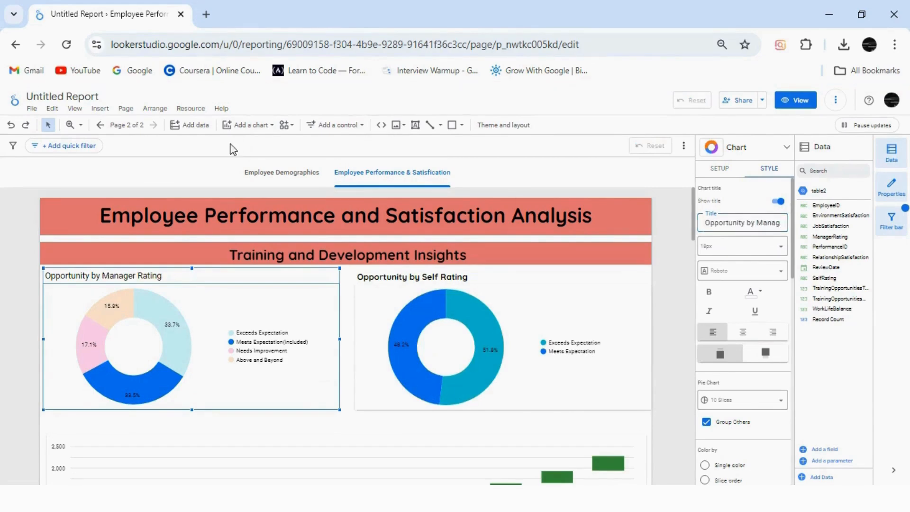
Format the ManagerRating donut chart's title in bold Quicksand
{"action": "left_click", "coordinate": [740, 265]}
{"action": "left_click", "coordinate": [730, 332]}
{"action": "left_click", "coordinate": [709, 291]}
Show a title on the waterfall chart and set it to "Opportunity Taken VS Years at Current Company"
{"action": "scroll", "coordinate": [696, 237], "scroll_direction": "down", "scroll_amount": 3}
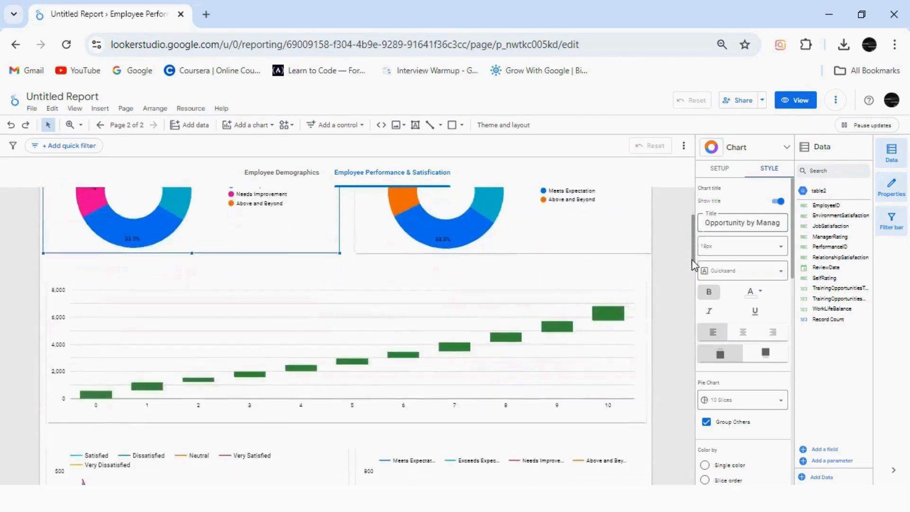
{"action": "left_click", "coordinate": [382, 317]}
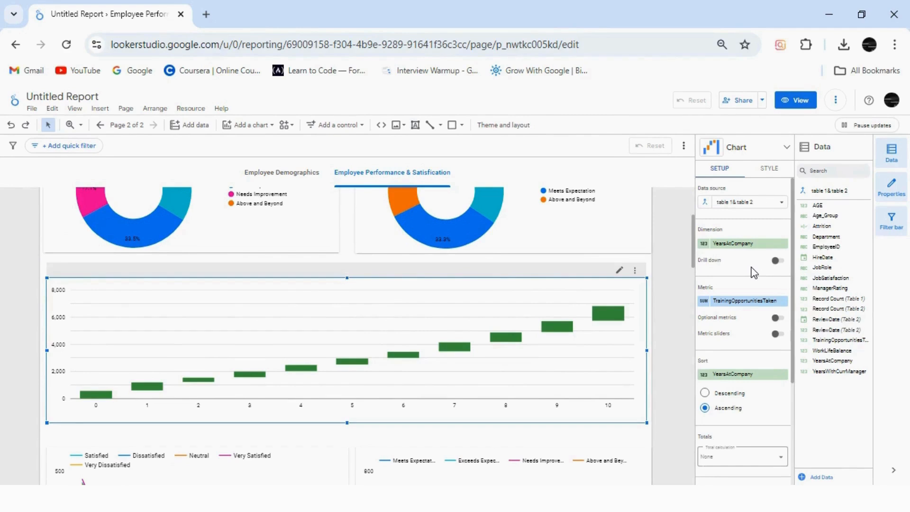
{"action": "left_click", "coordinate": [769, 168]}
{"action": "left_click", "coordinate": [777, 201]}
{"action": "left_click", "coordinate": [741, 222]}
{"action": "left_click", "coordinate": [745, 225]}
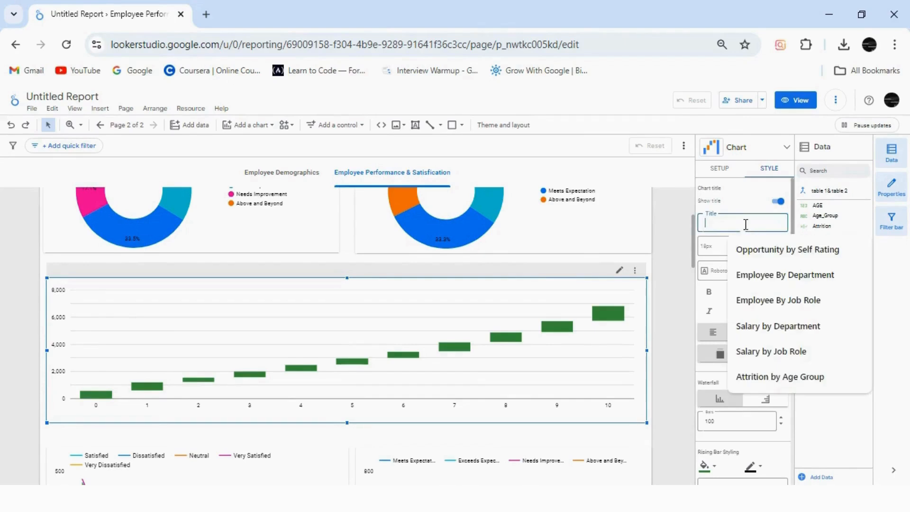
{"action": "type", "text": "Oppo"}
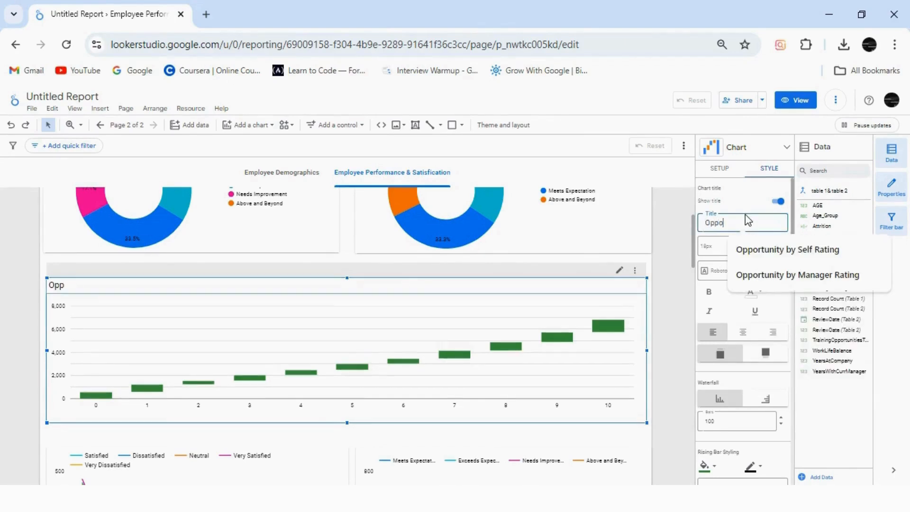
{"action": "type", "text": "rtunity Taken VS"}
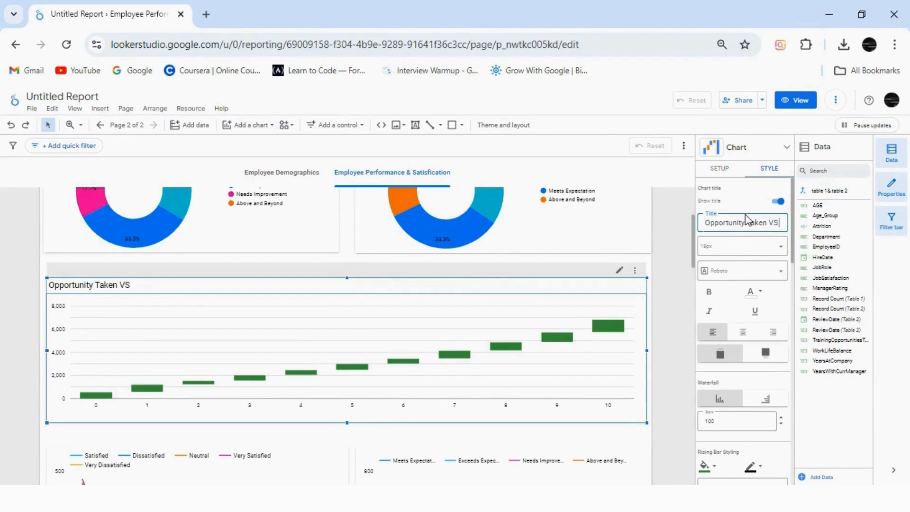
{"action": "type", "text": " Years at Current Company"}
Format the waterfall chart's title in bold Quicksand
{"action": "left_click", "coordinate": [731, 270]}
{"action": "left_click", "coordinate": [721, 334]}
{"action": "left_click", "coordinate": [710, 292]}
Set the waterfall chart's gridline color to white, leaving its axis color black
{"action": "mouse_move", "coordinate": [694, 272]}
{"action": "left_mouse_down"}
{"action": "mouse_move", "coordinate": [696, 308]}
{"action": "mouse_move", "coordinate": [694, 271]}
{"action": "left_mouse_up"}
{"action": "left_click", "coordinate": [316, 301]}
{"action": "left_click", "coordinate": [592, 310]}
{"action": "left_click", "coordinate": [768, 169]}
{"action": "left_click_drag", "start_coordinate": [790, 252], "coordinate": [788, 404]}
{"action": "left_click", "coordinate": [706, 360]}
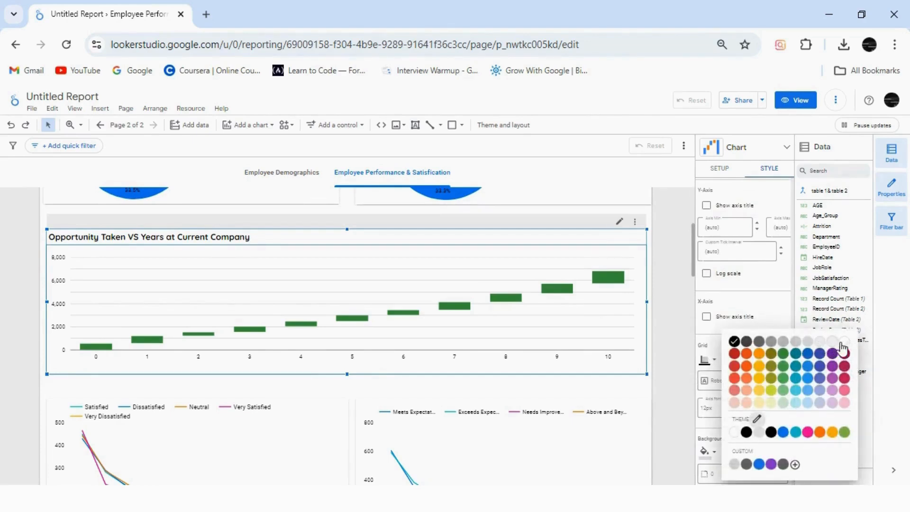
{"action": "left_click", "coordinate": [839, 344]}
{"action": "key", "text": "ctrl+z"}
{"action": "left_click", "coordinate": [717, 366]}
{"action": "left_click", "coordinate": [892, 345]}
Show a title on the JobSatisfaction line chart and set it to "Years with Current Manger vs Job Satisfication"
{"action": "scroll", "coordinate": [474, 312], "scroll_direction": "down", "scroll_amount": 3}
{"action": "left_click", "coordinate": [264, 346]}
{"action": "left_click", "coordinate": [770, 171]}
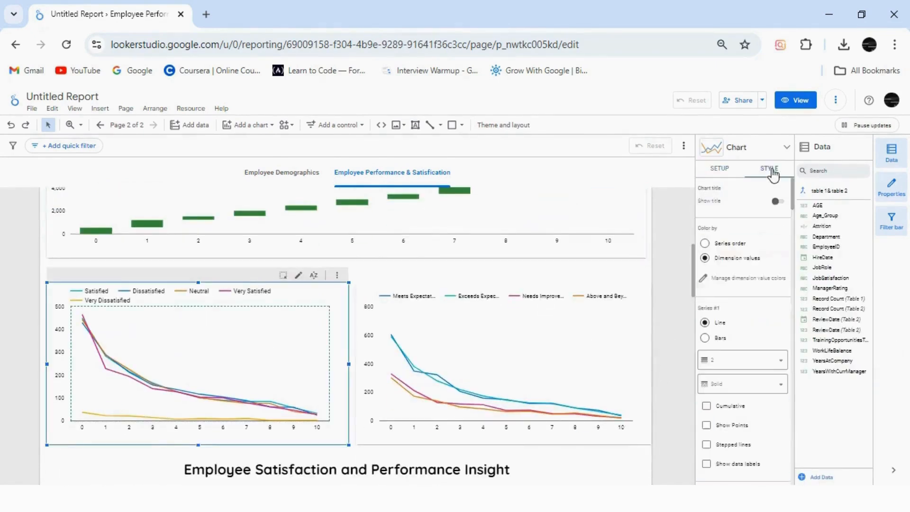
{"action": "left_click", "coordinate": [776, 203]}
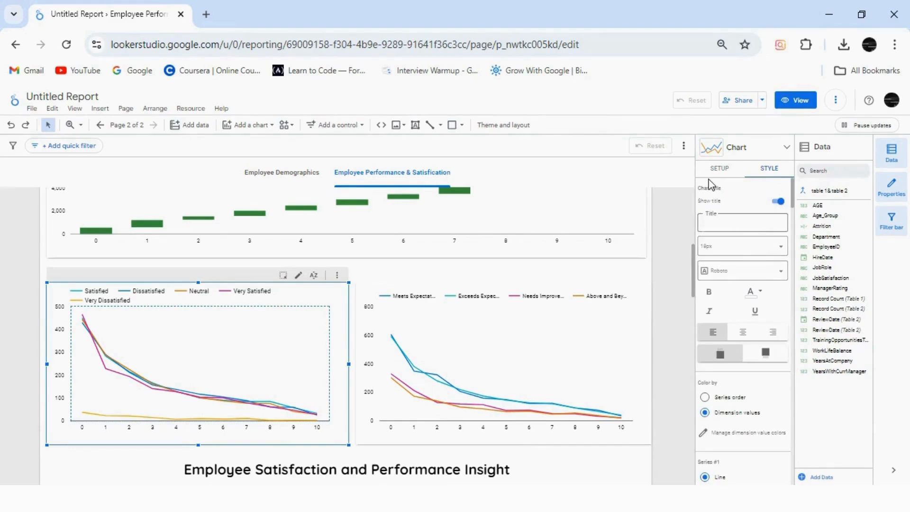
{"action": "left_click", "coordinate": [720, 169]}
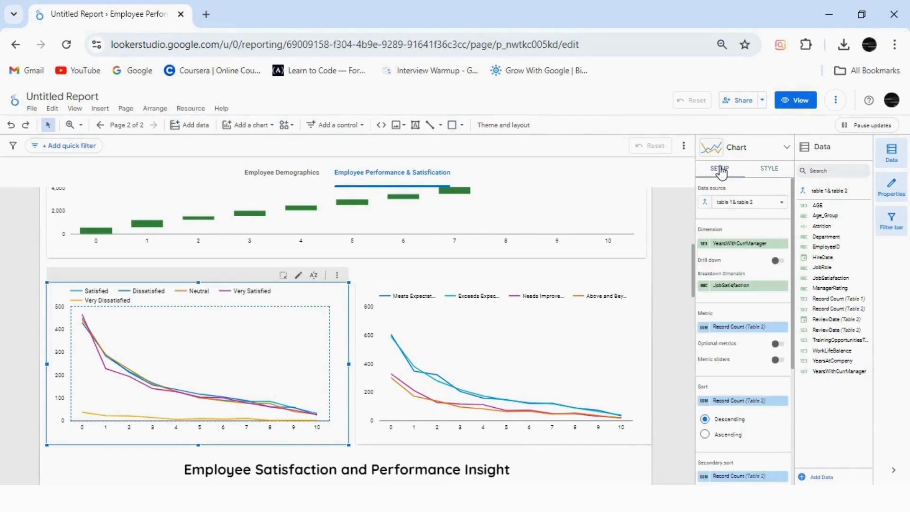
{"action": "left_click", "coordinate": [773, 173]}
{"action": "left_click", "coordinate": [747, 221]}
{"action": "type", "text": "Years"}
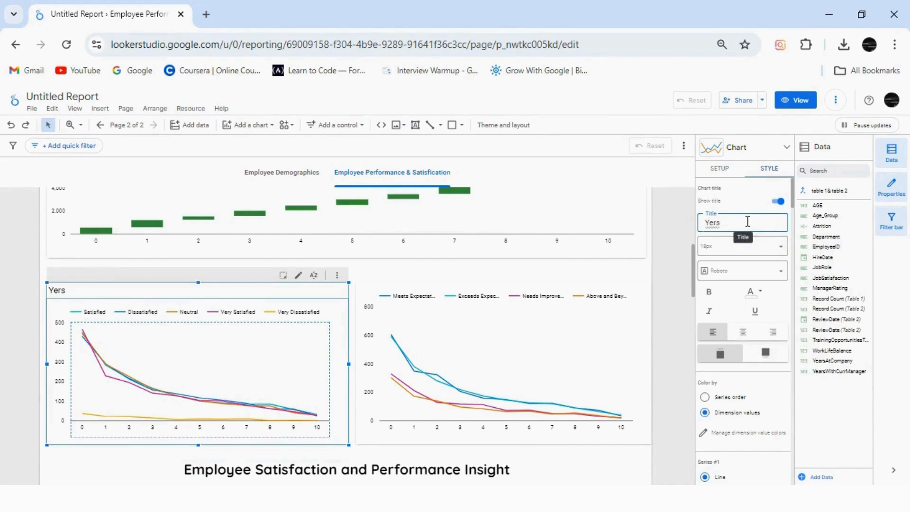
{"action": "type", "text": " with Current Manger vs"}
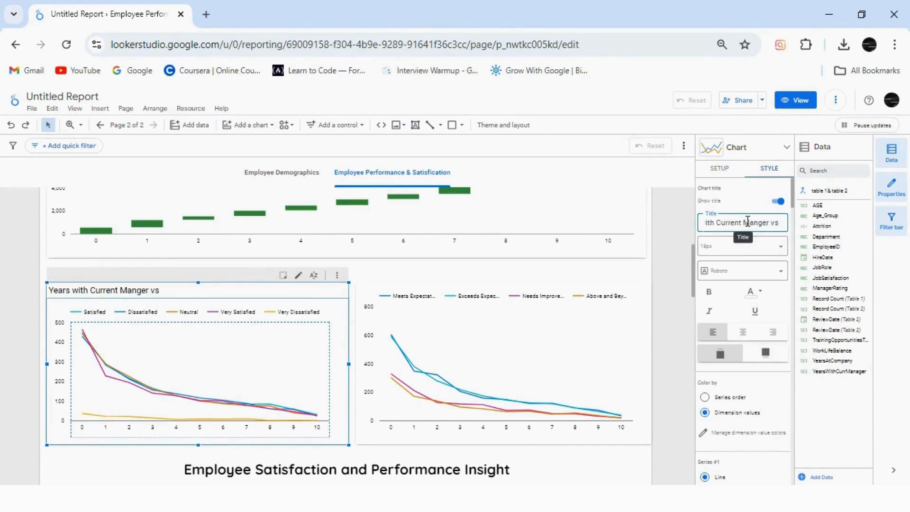
{"action": "type", "text": " Job Satisficat"}
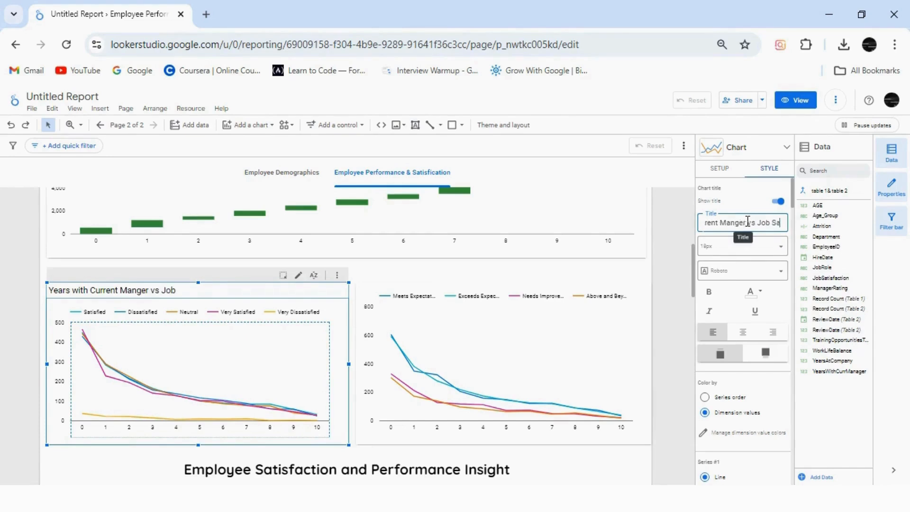
{"action": "key", "text": "BackSpace"}
{"action": "type", "text": "tion"}
{"action": "key", "text": "Return"}
Format the JobSatisfaction line chart's title in bold Quicksand
{"action": "left_click", "coordinate": [730, 279]}
{"action": "left_click", "coordinate": [725, 331]}
{"action": "left_click", "coordinate": [708, 292]}
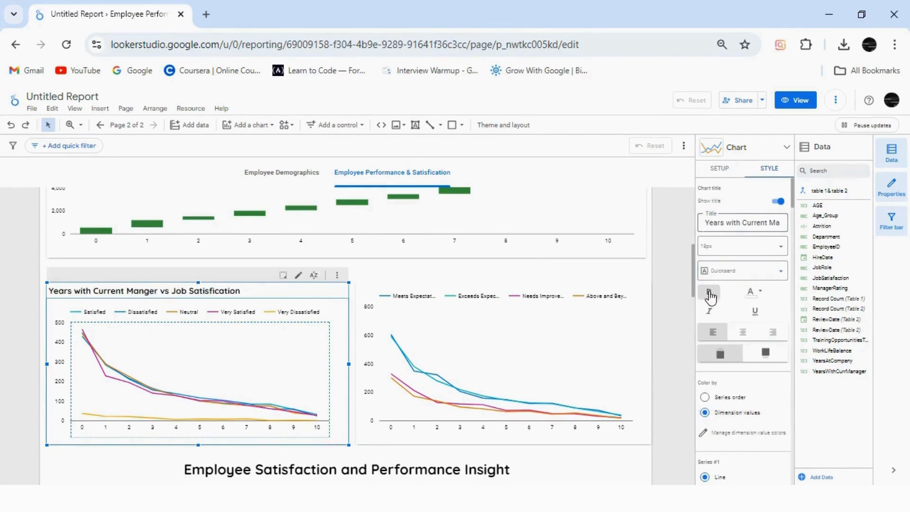
Show a title on the ManagerRating line chart and fill it with the suggested "Years with Current Manger vs Job Satisfication"
{"action": "left_click", "coordinate": [560, 350]}
{"action": "left_click", "coordinate": [719, 169]}
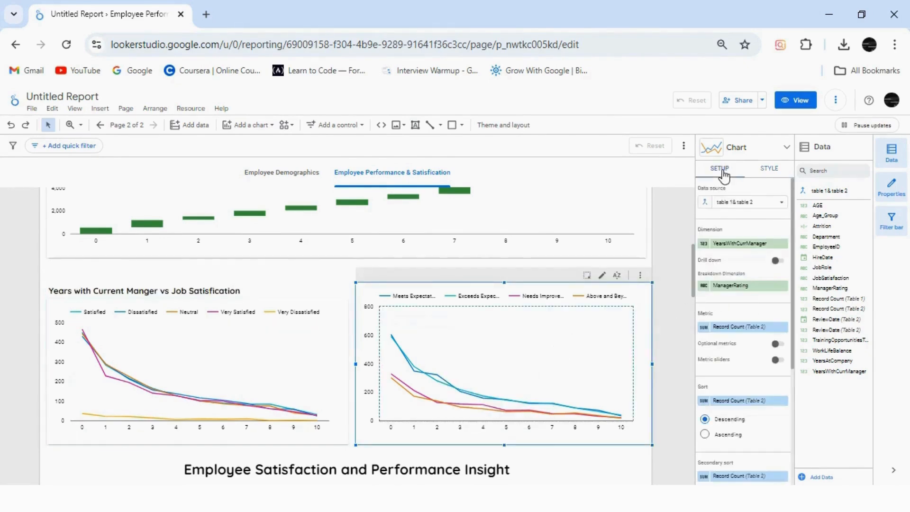
{"action": "left_click", "coordinate": [279, 372]}
{"action": "left_click", "coordinate": [583, 341]}
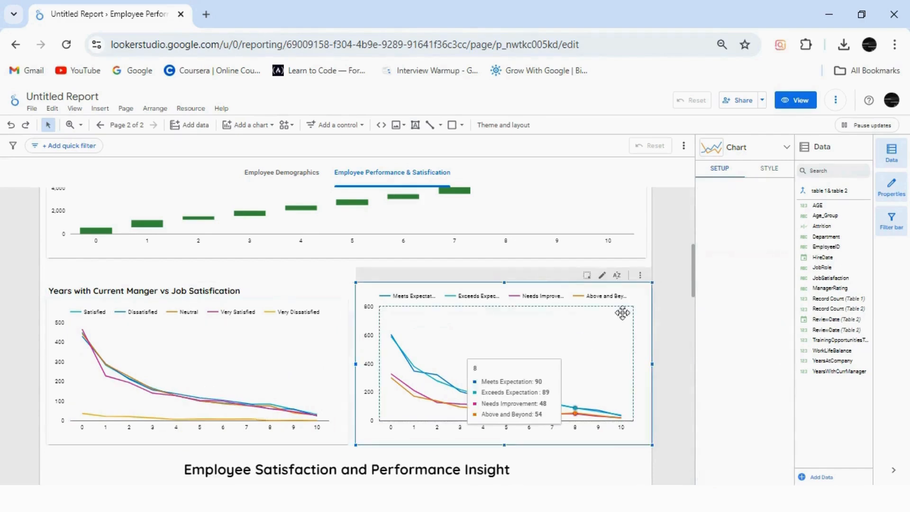
{"action": "left_click", "coordinate": [772, 169]}
{"action": "left_click", "coordinate": [749, 223]}
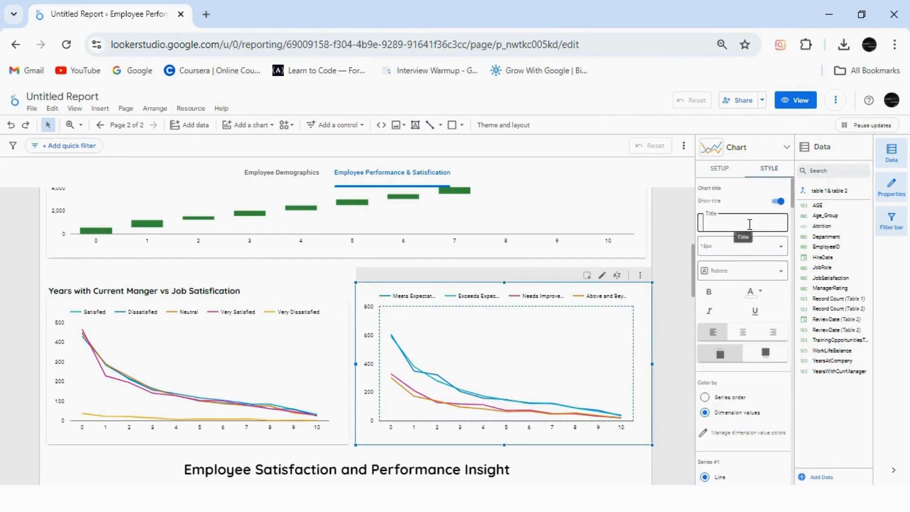
{"action": "type", "text": "Ye"}
{"action": "left_click", "coordinate": [826, 256]}
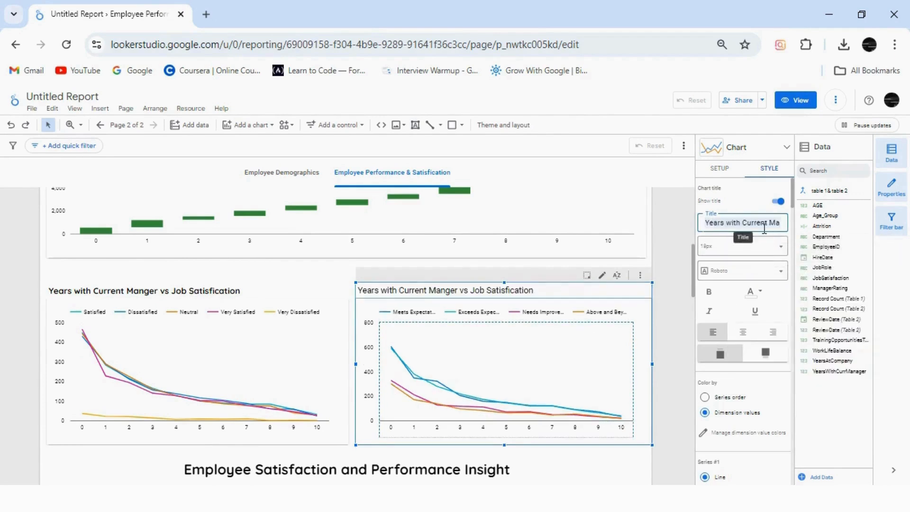
Change the ManagerRating line chart's title to "Years with Current Manger vs Manager Rating"
{"action": "key", "text": "BackSpace"}
{"action": "key", "text": "BackSpace"}
{"action": "key", "text": "BackSpace"}
{"action": "key", "text": "BackSpace"}
{"action": "key", "text": "BackSpace"}
{"action": "key", "text": "BackSpace"}
{"action": "key", "text": "BackSpace"}
{"action": "key", "text": "BackSpace"}
{"action": "key", "text": "BackSpace"}
{"action": "key", "text": "BackSpace"}
{"action": "key", "text": "BackSpace"}
{"action": "key", "text": "BackSpace"}
{"action": "key", "text": "BackSpace"}
{"action": "key", "text": "BackSpace"}
{"action": "key", "text": "BackSpace"}
{"action": "key", "text": "BackSpace"}
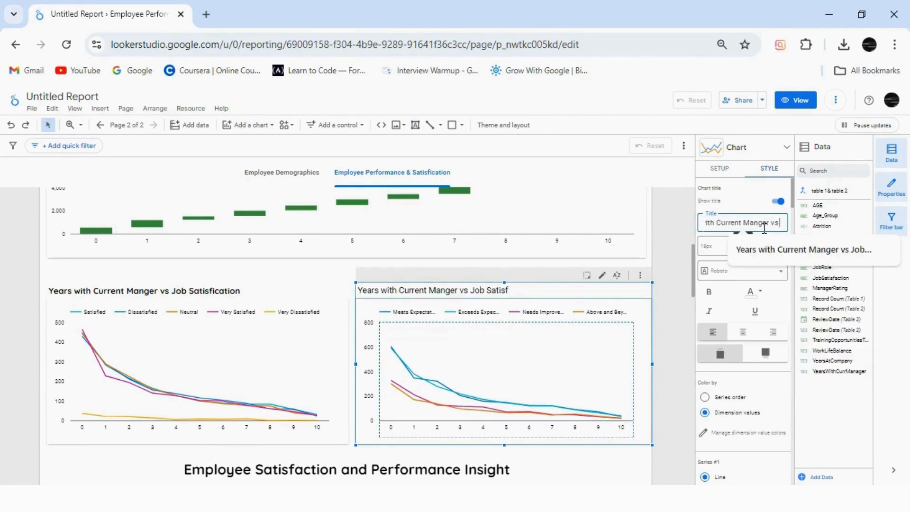
{"action": "type", "text": "Manager Rating"}
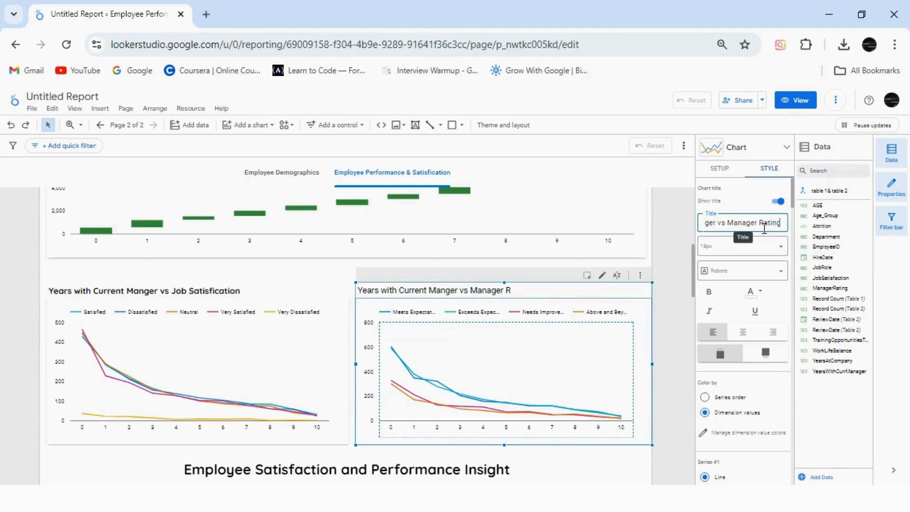
Format the ManagerRating line chart's title in bold Quicksand
{"action": "left_click", "coordinate": [710, 271]}
{"action": "left_click", "coordinate": [720, 335]}
{"action": "left_click", "coordinate": [709, 294]}
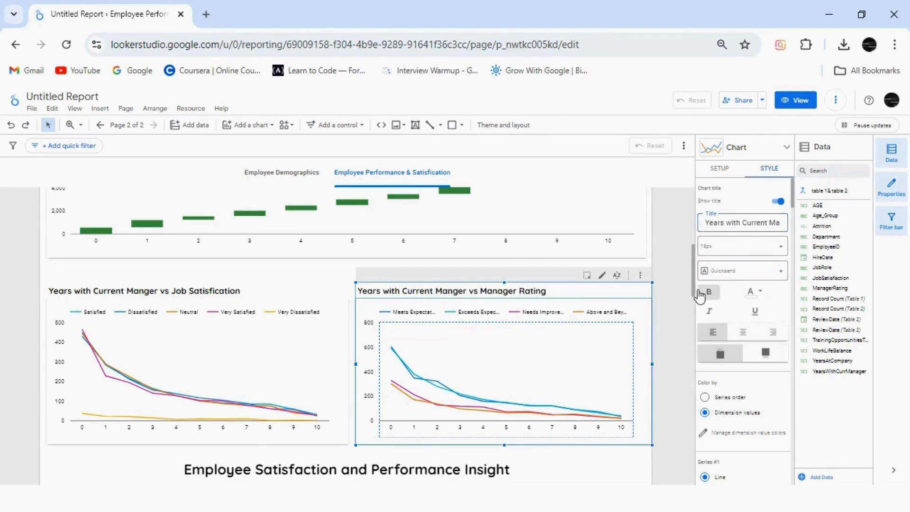
Fill the "Employee Satisfaction and Performance Insight" heading's background with light red and extend it to the page's left edge
{"action": "scroll", "coordinate": [692, 283], "scroll_direction": "down", "scroll_amount": 2}
{"action": "left_click", "coordinate": [690, 279]}
{"action": "left_click_drag", "start_coordinate": [692, 281], "coordinate": [697, 335]}
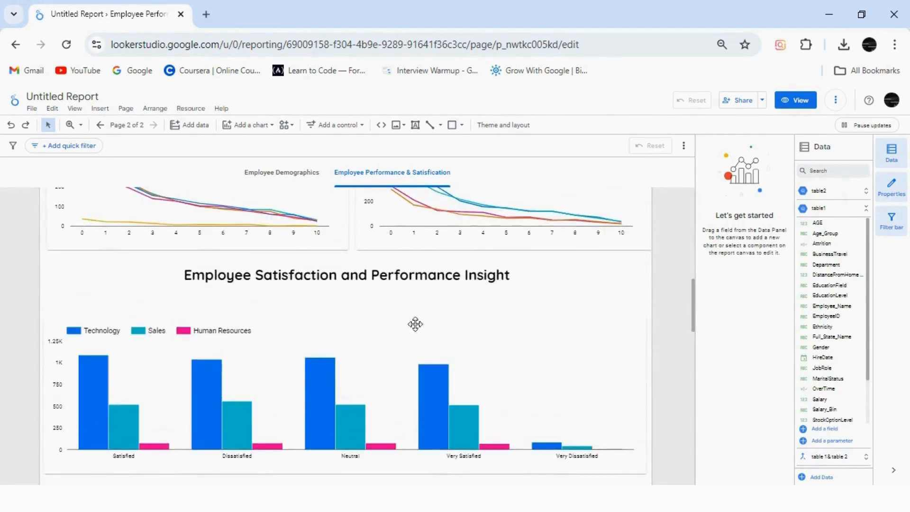
{"action": "left_click", "coordinate": [558, 261]}
{"action": "left_click", "coordinate": [706, 382]}
{"action": "left_click", "coordinate": [734, 378]}
{"action": "left_click_drag", "start_coordinate": [43, 274], "coordinate": [39, 275]}
Title the JobSatisfaction bar chart broken down by Department "Job Satisfication by Departnment", formatted in bold Quicksand
{"action": "left_click", "coordinate": [193, 371]}
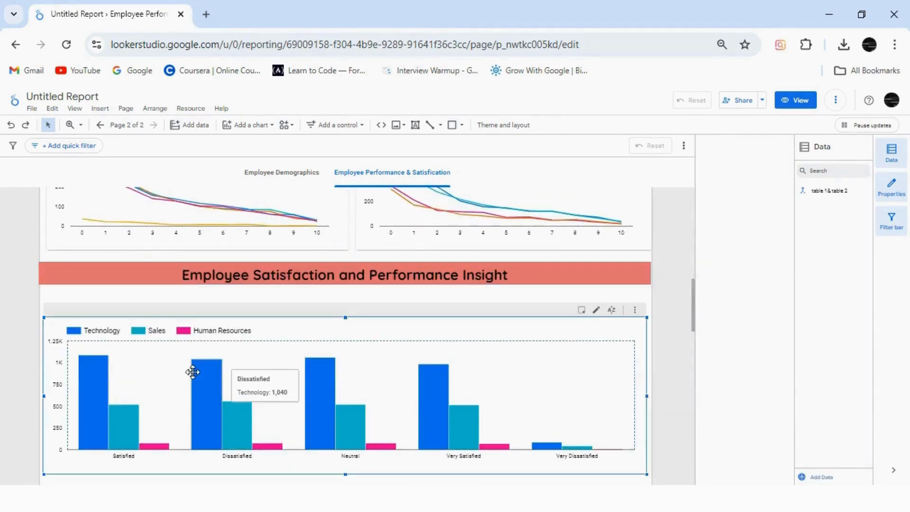
{"action": "left_click", "coordinate": [193, 372]}
{"action": "left_click", "coordinate": [226, 145]}
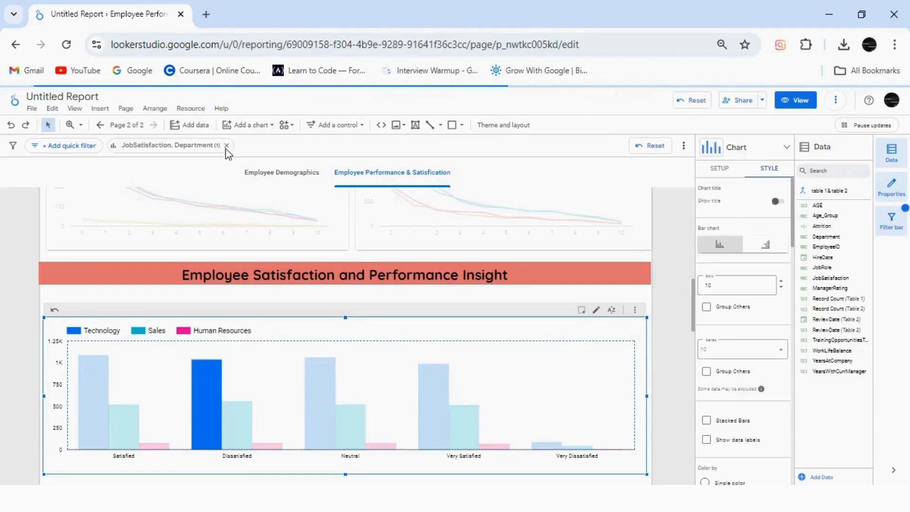
{"action": "left_click", "coordinate": [718, 170]}
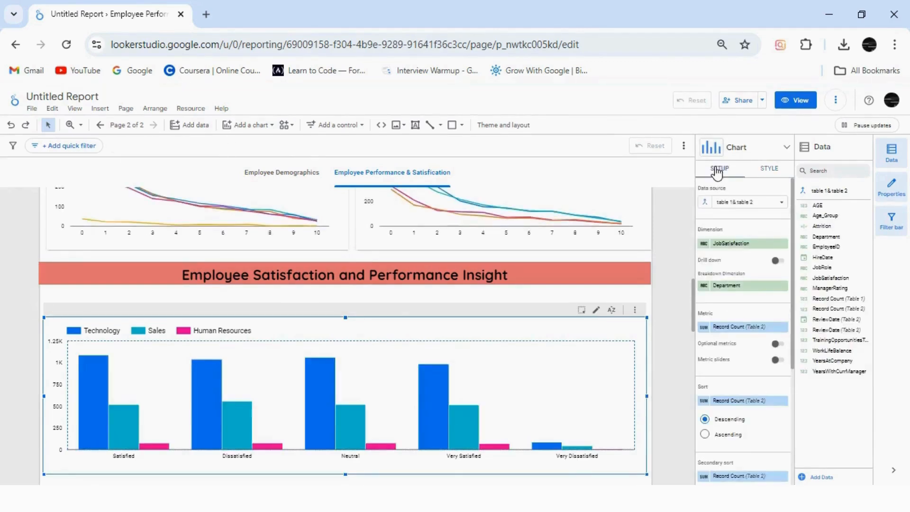
{"action": "left_click", "coordinate": [769, 169]}
{"action": "left_click", "coordinate": [775, 201]}
{"action": "left_click", "coordinate": [742, 222]}
{"action": "type", "text": "Job Satis"}
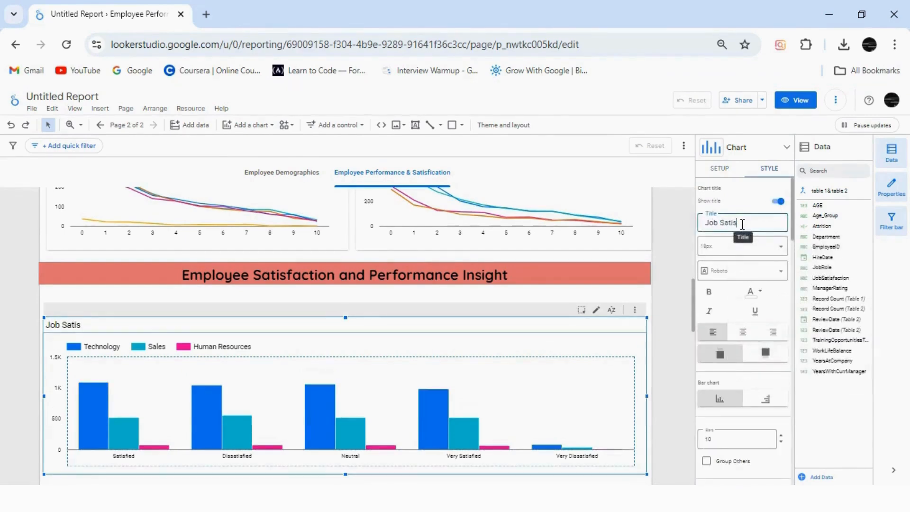
{"action": "type", "text": "fication by Department"}
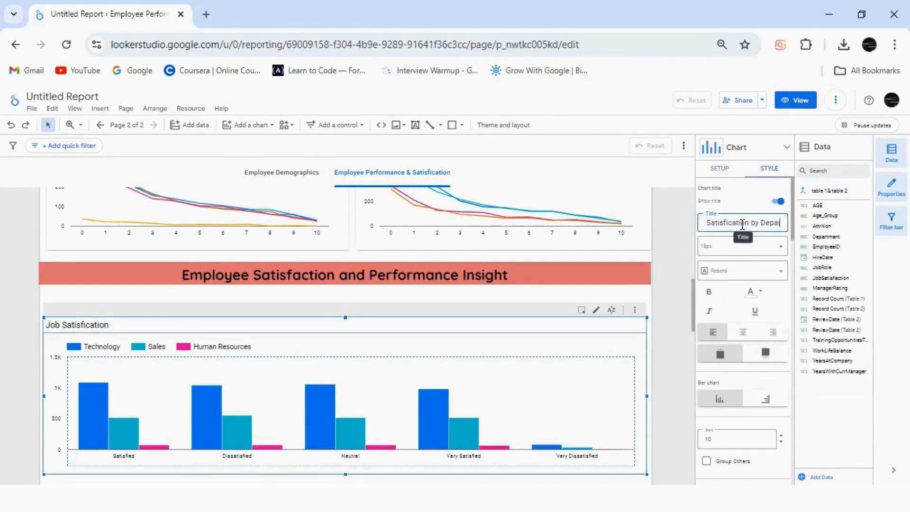
{"action": "left_click", "coordinate": [718, 271]}
{"action": "left_click", "coordinate": [728, 345]}
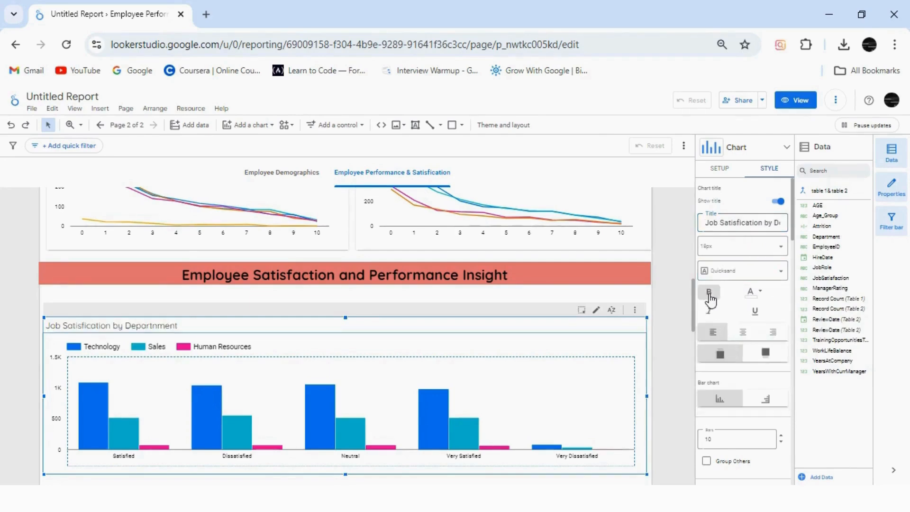
Show a title on the TrainingOpportunitiesTaken line chart and fill it with the suggested "Opportunity by Self Rating"
{"action": "left_click_drag", "start_coordinate": [693, 303], "coordinate": [693, 344]}
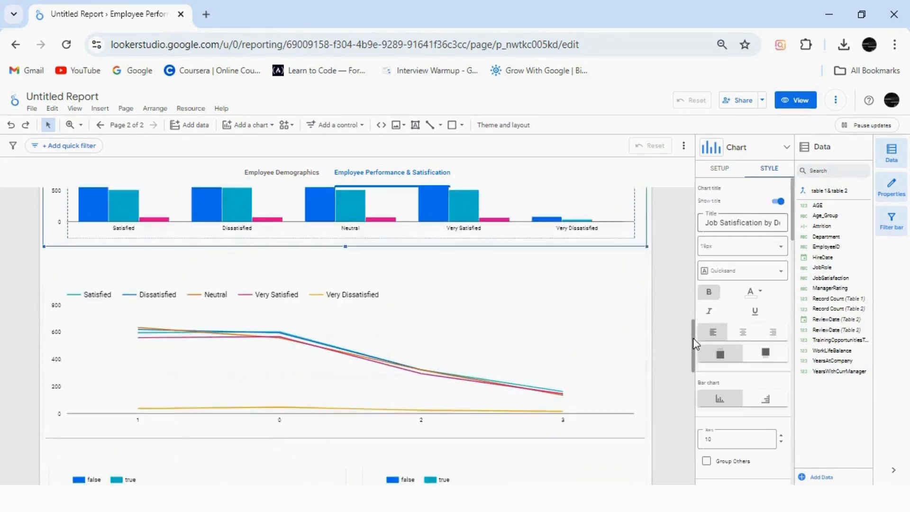
{"action": "left_click", "coordinate": [563, 379]}
{"action": "left_click", "coordinate": [771, 170]}
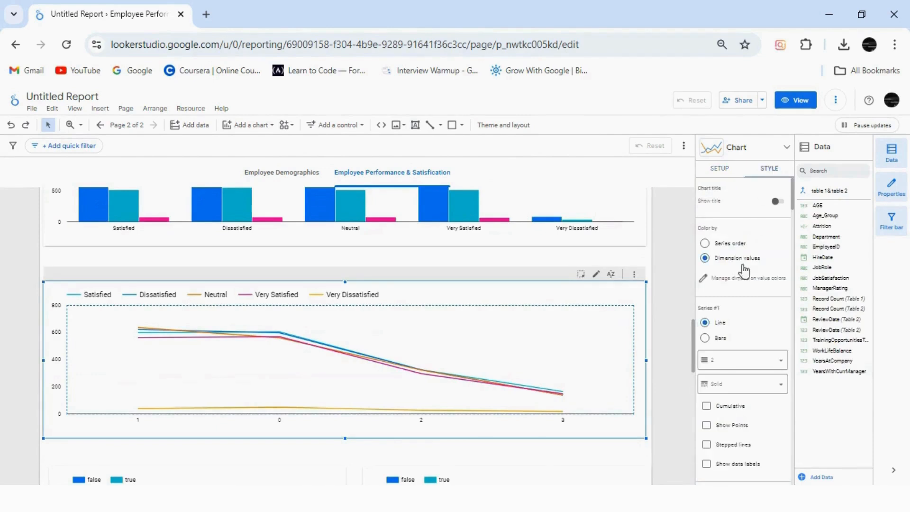
{"action": "left_click", "coordinate": [717, 170]}
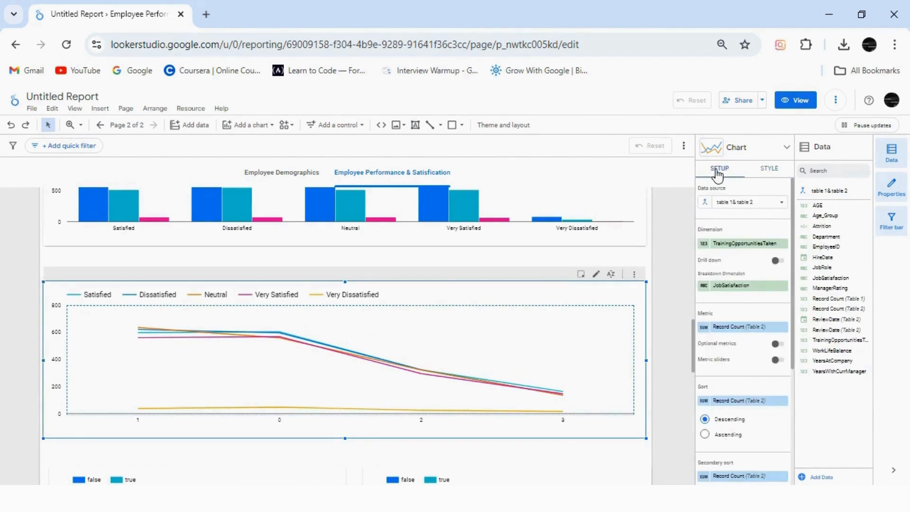
{"action": "left_click", "coordinate": [768, 171]}
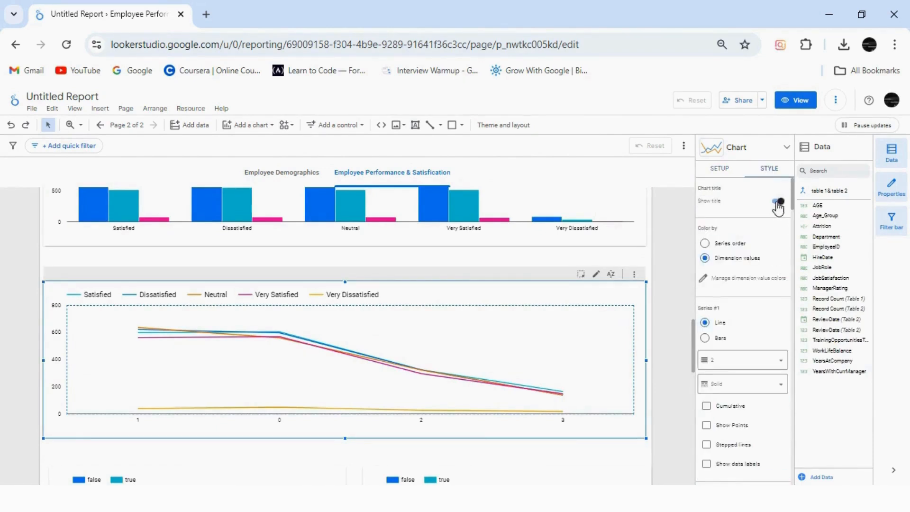
{"action": "left_click", "coordinate": [777, 202]}
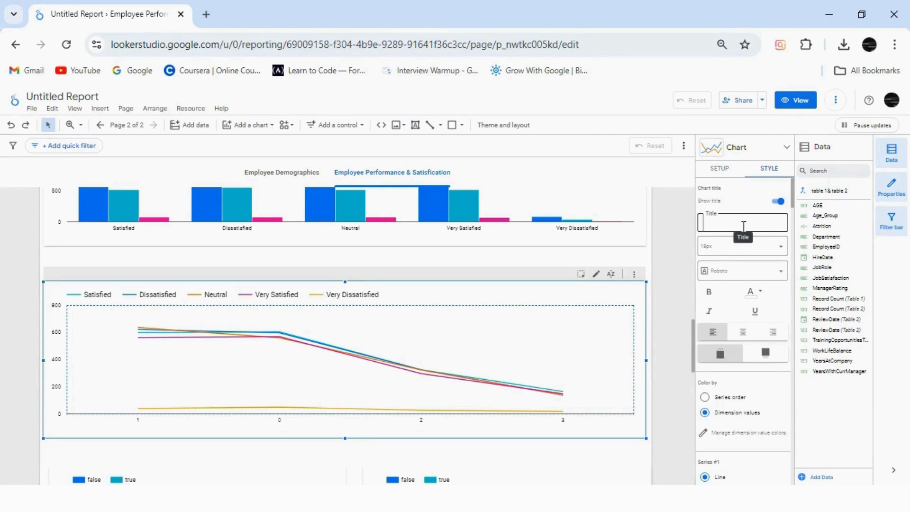
{"action": "left_click", "coordinate": [756, 224]}
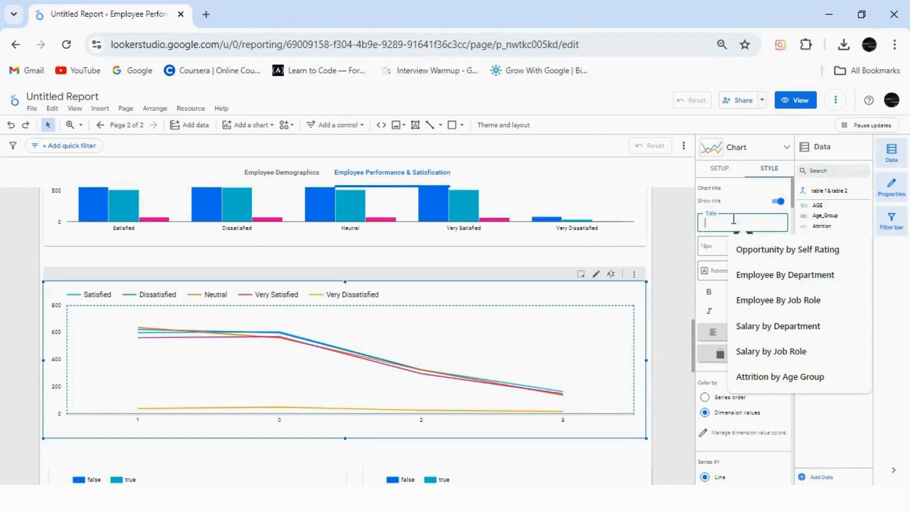
{"action": "left_click", "coordinate": [751, 249]}
Change the TrainingOpportunitiesTaken line chart's title to "Opportunity Taken vs Job Satisfication"
{"action": "key", "text": "BackSpace"}
{"action": "key", "text": "BackSpace"}
{"action": "key", "text": "BackSpace"}
{"action": "key", "text": "BackSpace"}
{"action": "key", "text": "BackSpace"}
{"action": "key", "text": "BackSpace"}
{"action": "key", "text": "BackSpace"}
{"action": "key", "text": "BackSpace"}
{"action": "key", "text": "BackSpace"}
{"action": "key", "text": "BackSpace"}
{"action": "key", "text": "BackSpace"}
{"action": "key", "text": "BackSpace"}
{"action": "key", "text": "BackSpace"}
{"action": "key", "text": "BackSpace"}
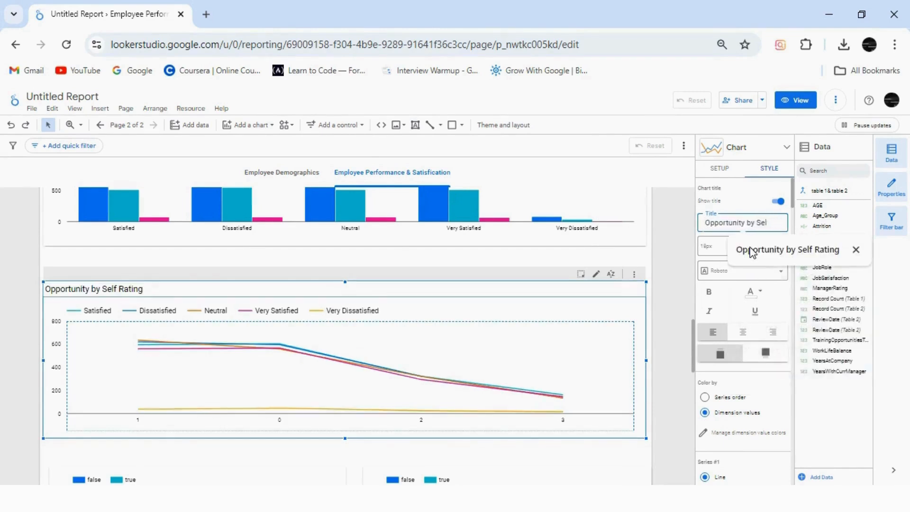
{"action": "type", "text": "Taken vs Job Satisf"}
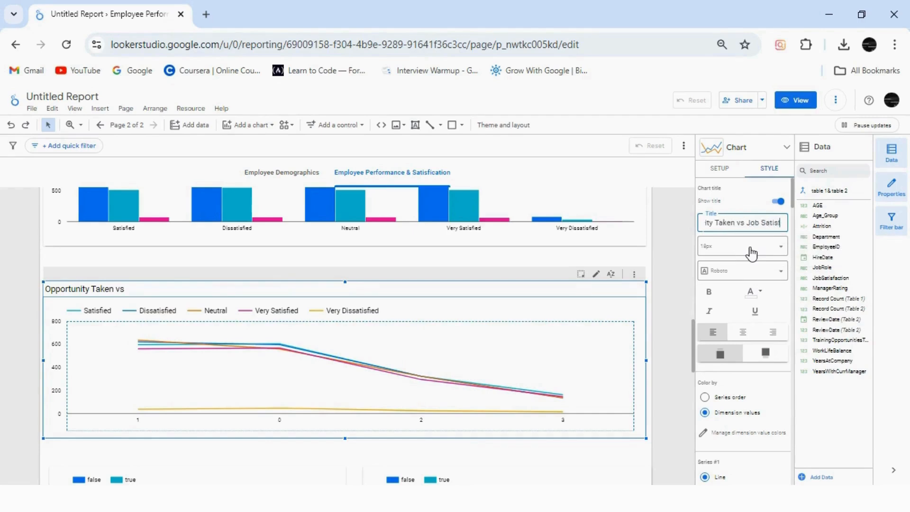
{"action": "type", "text": "ication"}
Format the TrainingOpportunitiesTaken line chart's title in bold Quicksand
{"action": "left_click", "coordinate": [745, 270]}
{"action": "left_click", "coordinate": [735, 335]}
{"action": "left_click", "coordinate": [708, 292]}
Show a title on the WorkLifeBalance attrition bar chart and fill it with the suggested "Attrition by Age Group"
{"action": "mouse_move", "coordinate": [692, 356]}
{"action": "left_mouse_down"}
{"action": "mouse_move", "coordinate": [692, 377]}
{"action": "mouse_move", "coordinate": [694, 366]}
{"action": "left_mouse_up"}
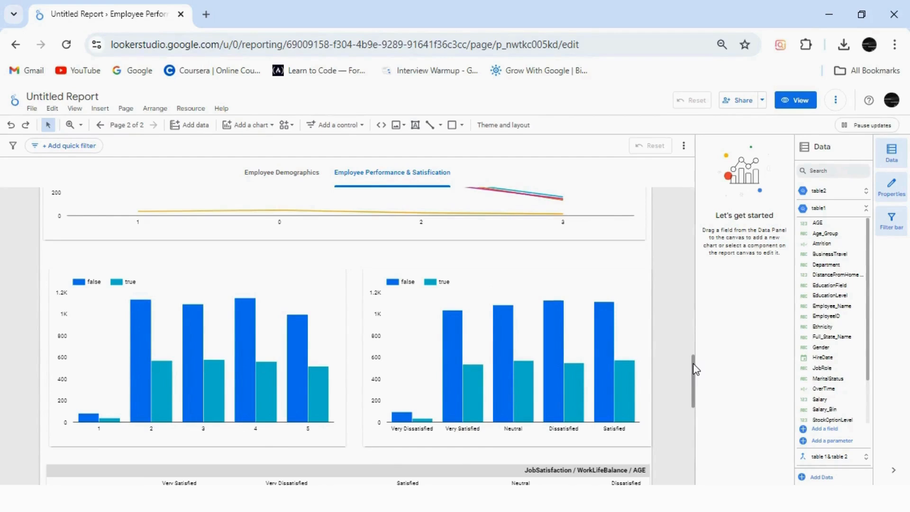
{"action": "left_click", "coordinate": [298, 299]}
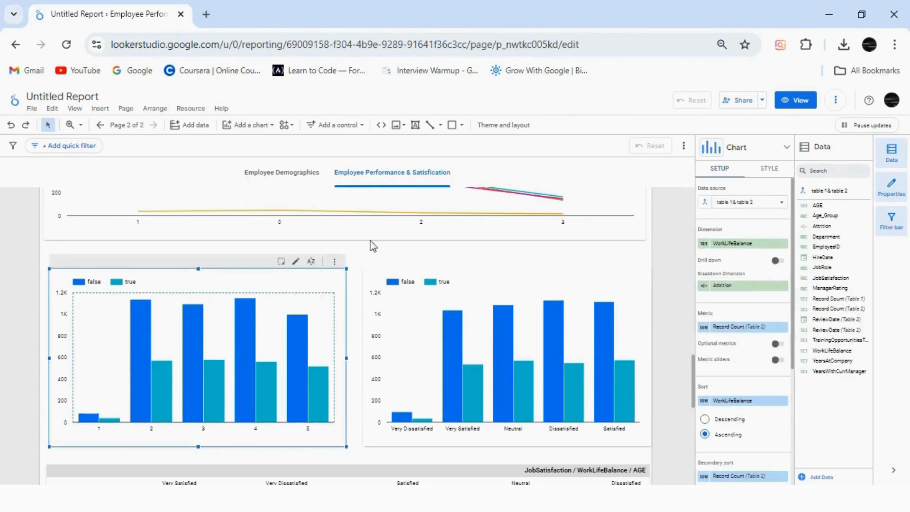
{"action": "scroll", "coordinate": [793, 338], "scroll_direction": "down", "scroll_amount": 1}
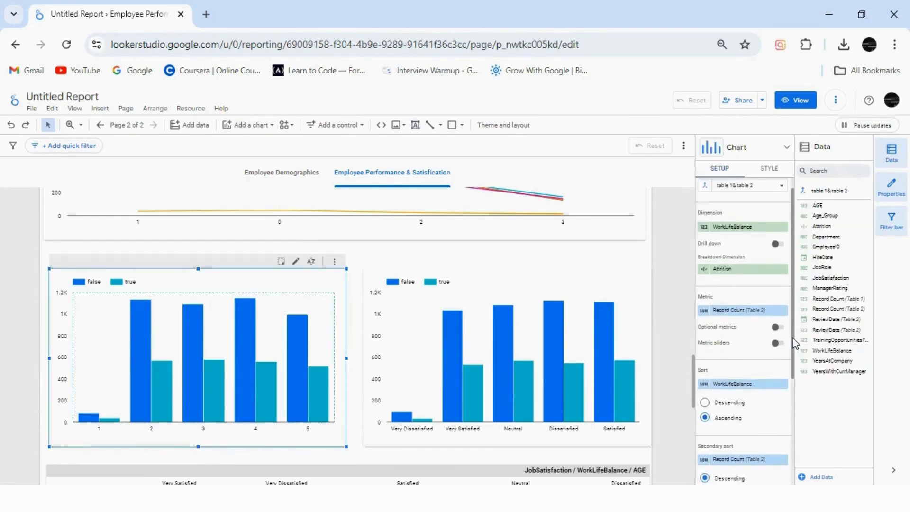
{"action": "scroll", "coordinate": [795, 342], "scroll_direction": "up", "scroll_amount": 1}
{"action": "left_click", "coordinate": [769, 168]}
{"action": "left_click", "coordinate": [777, 201]}
{"action": "left_click", "coordinate": [751, 223]}
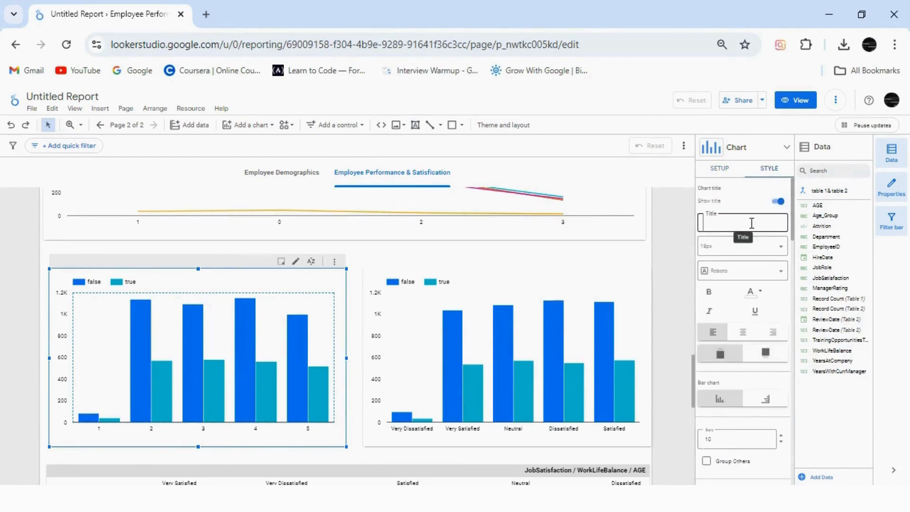
{"action": "left_click", "coordinate": [766, 223]}
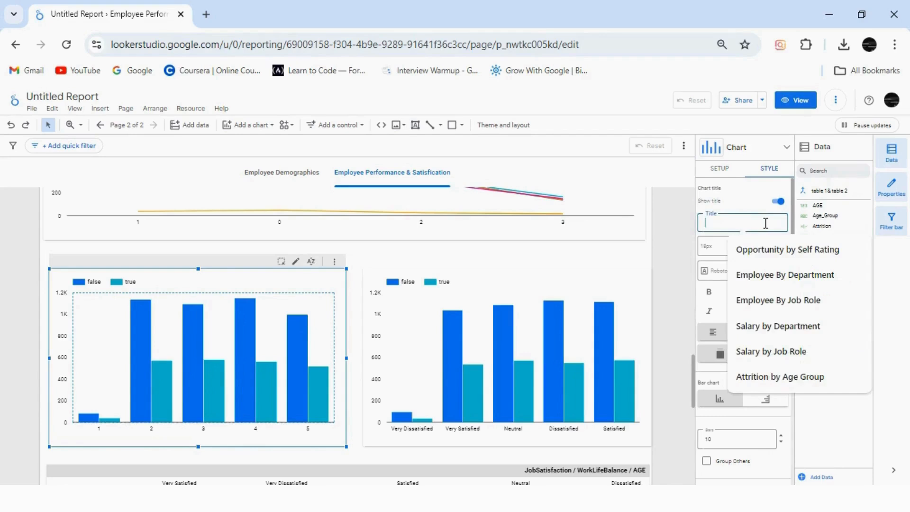
{"action": "key", "text": "Up"}
{"action": "key", "text": "Return"}
Change the WorkLifeBalance bar chart's title to "Attrition by Work Life Balance"
{"action": "key", "text": "BackSpace"}
{"action": "key", "text": "BackSpace"}
{"action": "key", "text": "BackSpace"}
{"action": "key", "text": "BackSpace"}
{"action": "key", "text": "BackSpace"}
{"action": "key", "text": "BackSpace"}
{"action": "key", "text": "BackSpace"}
{"action": "key", "text": "BackSpace"}
{"action": "key", "text": "BackSpace"}
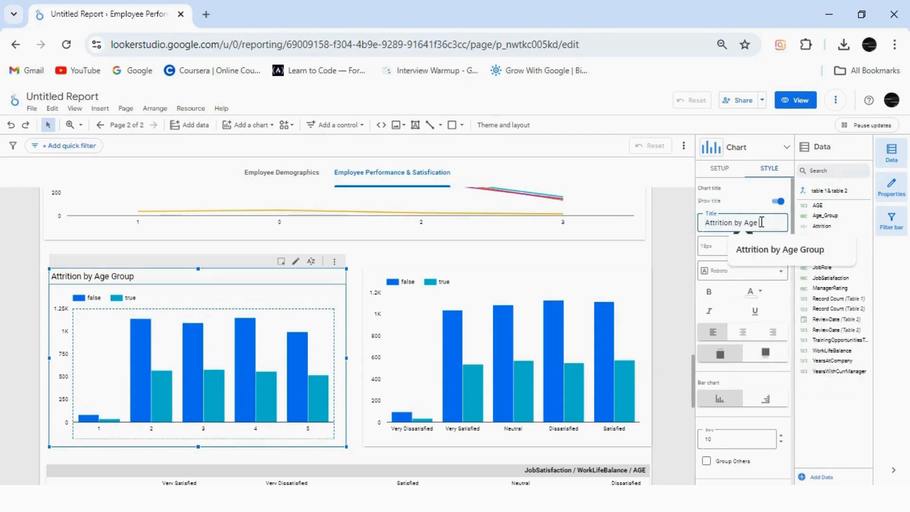
{"action": "type", "text": "Work Life Balance"}
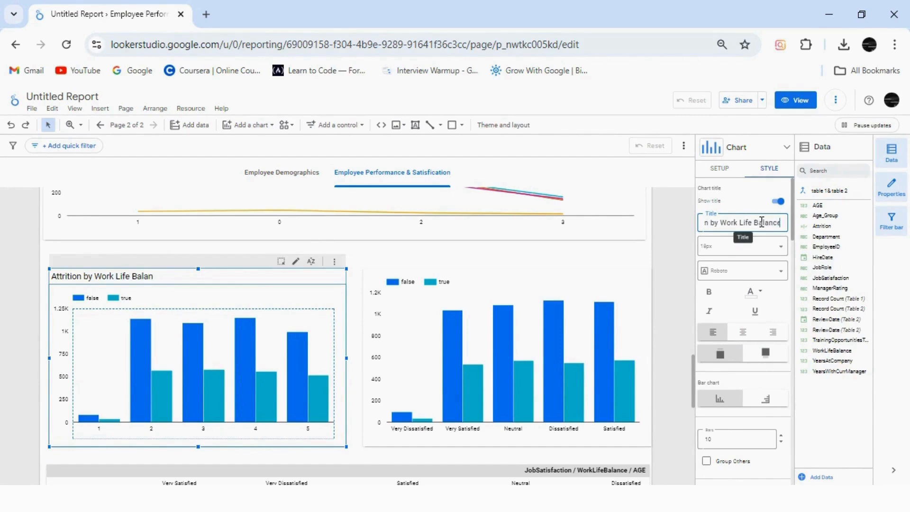
Format the WorkLifeBalance bar chart's title in bold Quicksand
{"action": "left_click", "coordinate": [742, 270]}
{"action": "left_click", "coordinate": [721, 315]}
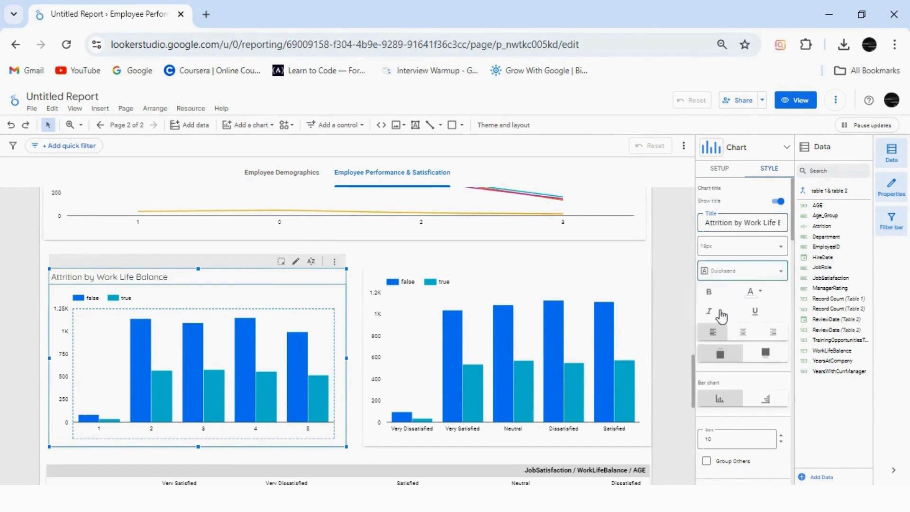
{"action": "left_click", "coordinate": [710, 298]}
Show a title on the neighbouring attrition bar chart by satisfaction level and set it to "Attrition by Job Satisfication"
{"action": "left_click", "coordinate": [488, 294]}
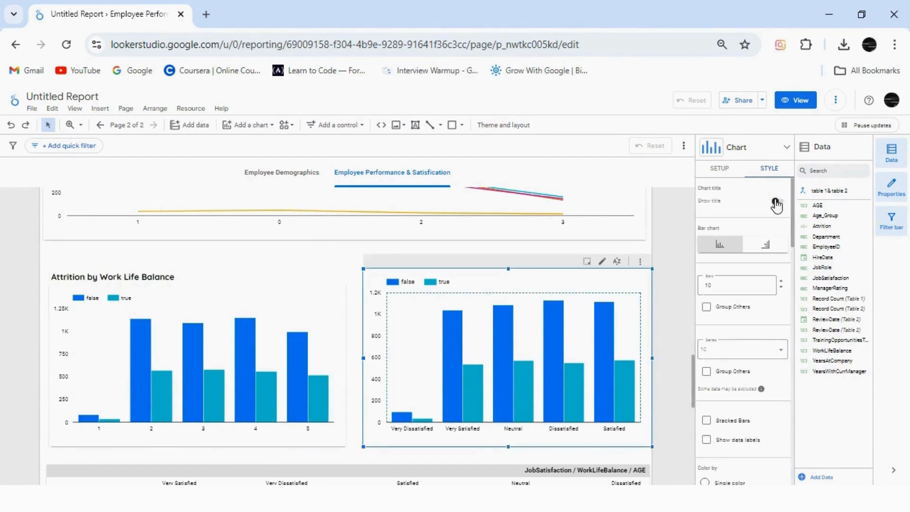
{"action": "left_click", "coordinate": [718, 169]}
{"action": "left_click", "coordinate": [768, 170]}
{"action": "left_click", "coordinate": [777, 201]}
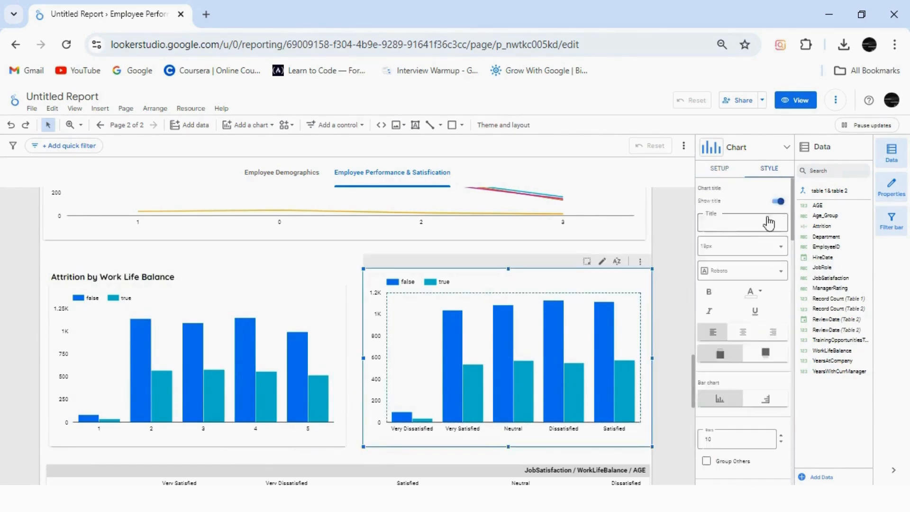
{"action": "type", "text": "Attration by Job Satisfaction"}
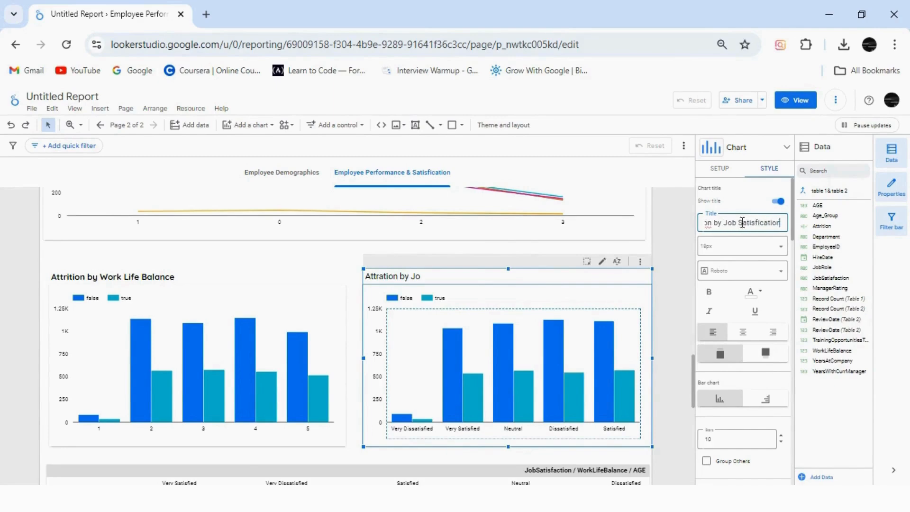
{"action": "right_click", "coordinate": [709, 226]}
{"action": "left_click", "coordinate": [730, 243]}
Format the "Attrition by Job Satisfication" chart title in bold Quicksand
{"action": "left_click", "coordinate": [716, 273]}
{"action": "left_click", "coordinate": [715, 331]}
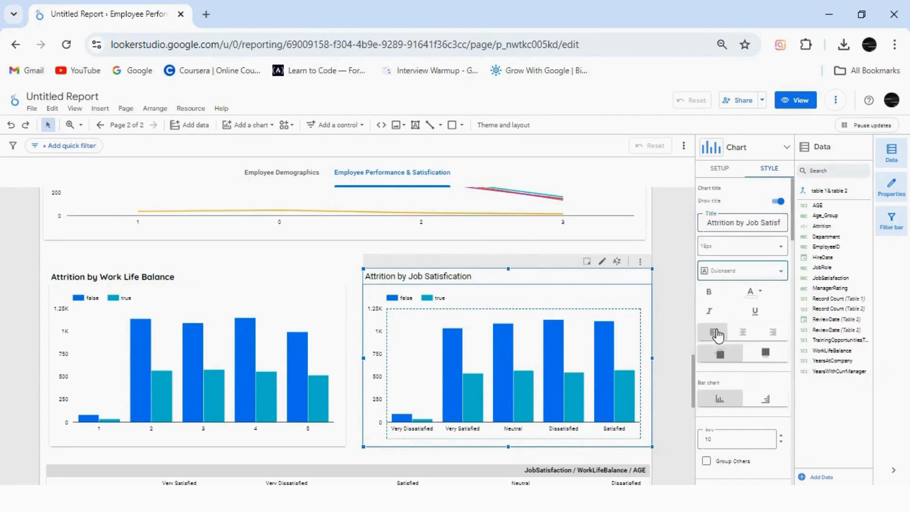
{"action": "left_click", "coordinate": [709, 293]}
Show a chart title on the JobRole pivot table and set the title font to Quicksand
{"action": "scroll", "coordinate": [695, 402], "scroll_direction": "down", "scroll_amount": 4}
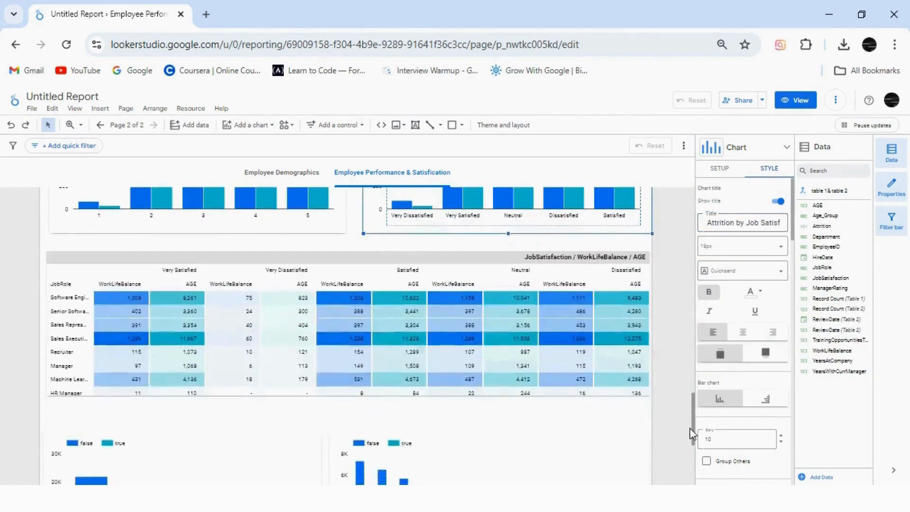
{"action": "left_click", "coordinate": [343, 294]}
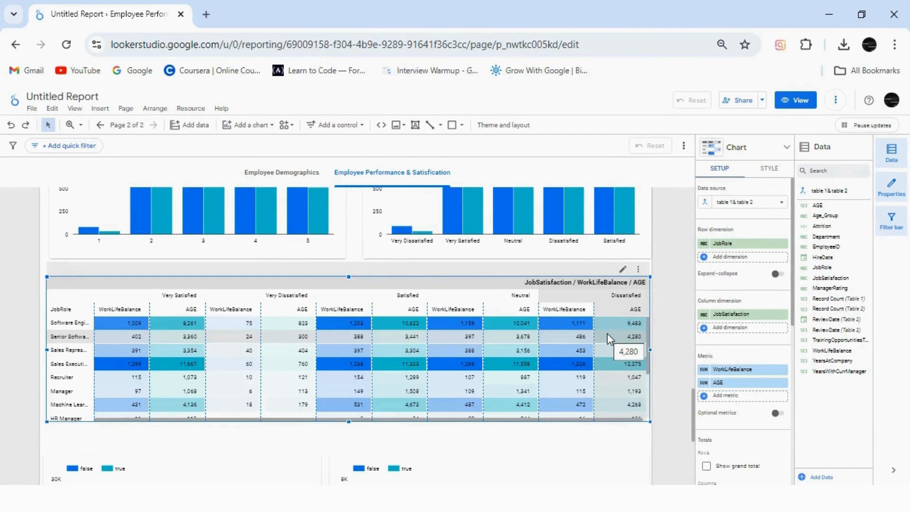
{"action": "left_click", "coordinate": [770, 169]}
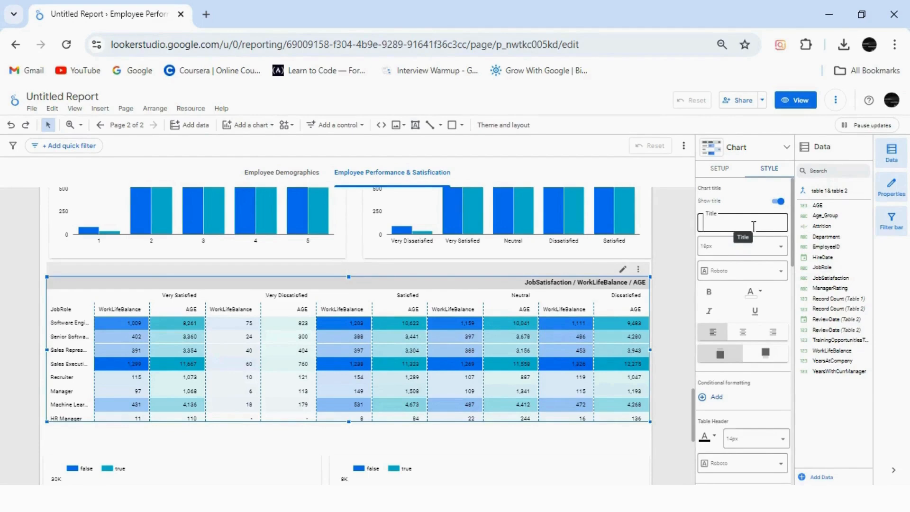
{"action": "left_click", "coordinate": [732, 270]}
{"action": "left_click", "coordinate": [712, 306]}
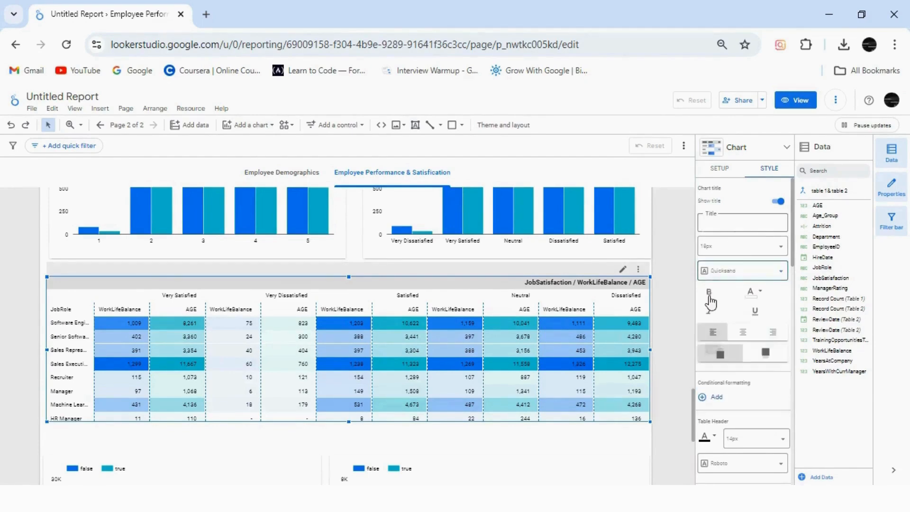
Show a chart title on the Department attrition bar chart and set it to "Attrition by Departnment and Years at Current Company"
{"action": "left_click_drag", "start_coordinate": [691, 404], "coordinate": [691, 450]}
{"action": "left_click", "coordinate": [206, 386]}
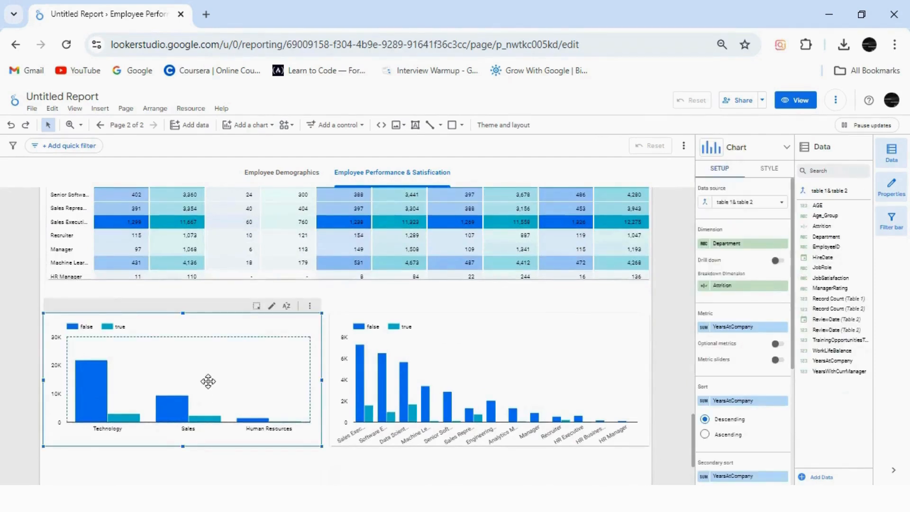
{"action": "left_click", "coordinate": [770, 169]}
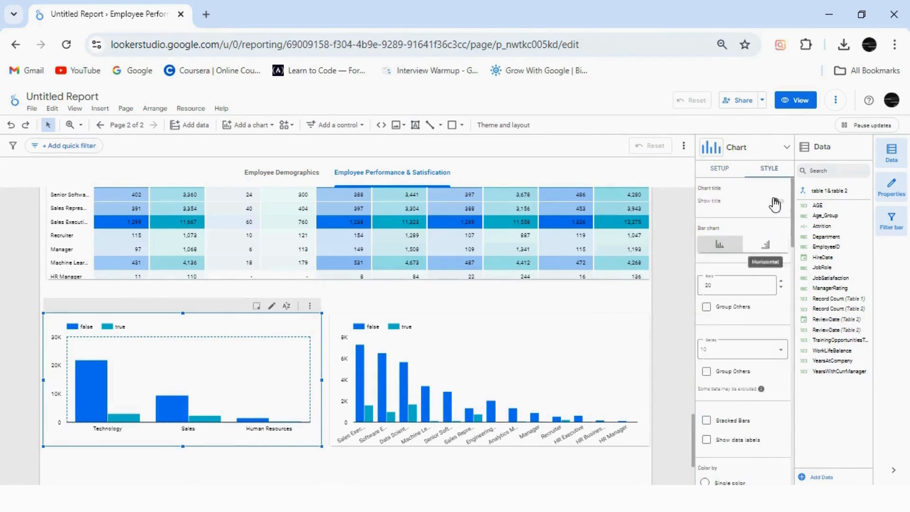
{"action": "left_click", "coordinate": [775, 203]}
{"action": "left_click", "coordinate": [758, 223]}
{"action": "left_click", "coordinate": [737, 376]}
{"action": "key", "text": "BackSpace"}
{"action": "key", "text": "BackSpace"}
{"action": "key", "text": "BackSpace"}
{"action": "type", "text": "Depart"}
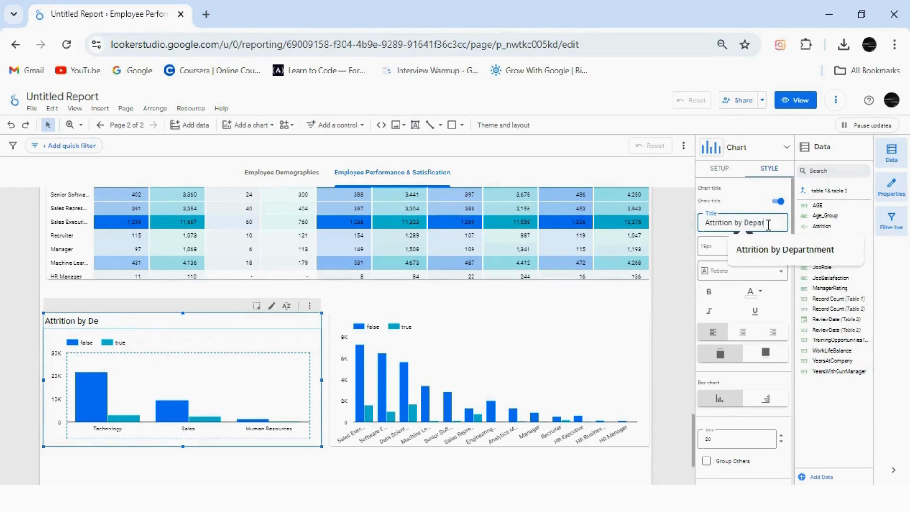
{"action": "type", "text": "ment and Years at Current Company"}
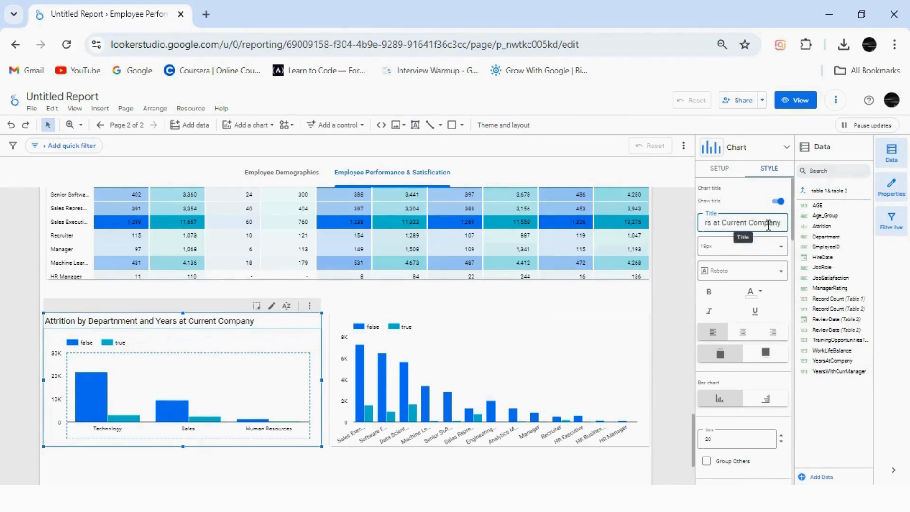
Format the Department attrition chart's title in bold Quicksand
{"action": "left_click", "coordinate": [754, 270]}
{"action": "left_click", "coordinate": [732, 336]}
{"action": "left_click", "coordinate": [709, 295]}
Show a title on the neighbouring job role attrition chart and set it to "Attrition by Job Role and Years at Current Company"
{"action": "left_click", "coordinate": [577, 361]}
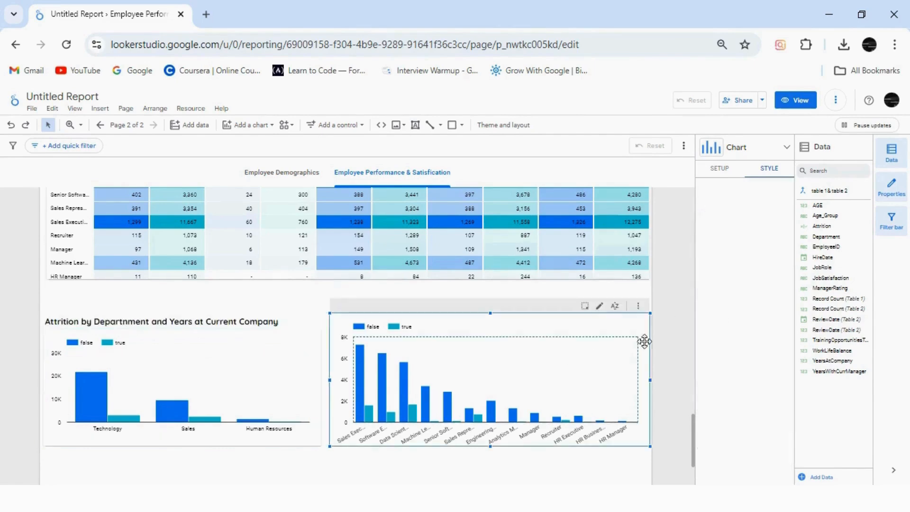
{"action": "left_click", "coordinate": [778, 202]}
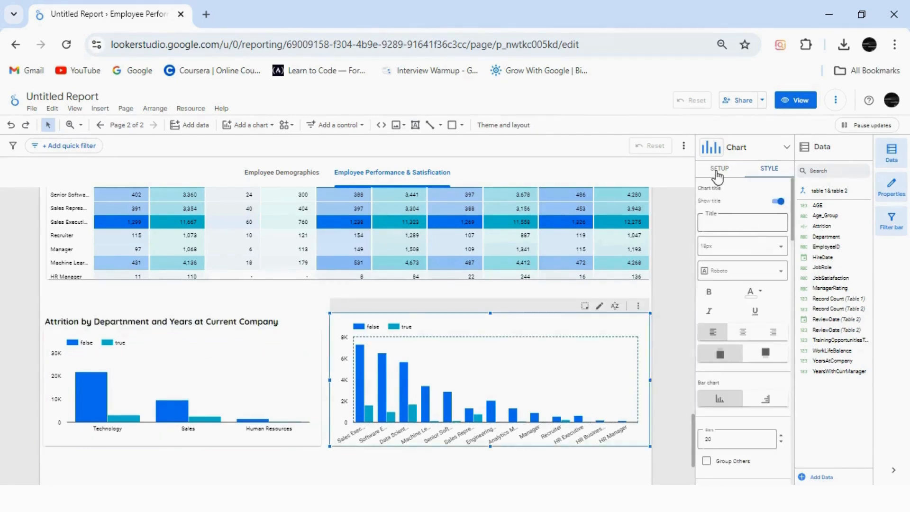
{"action": "left_click", "coordinate": [741, 222]}
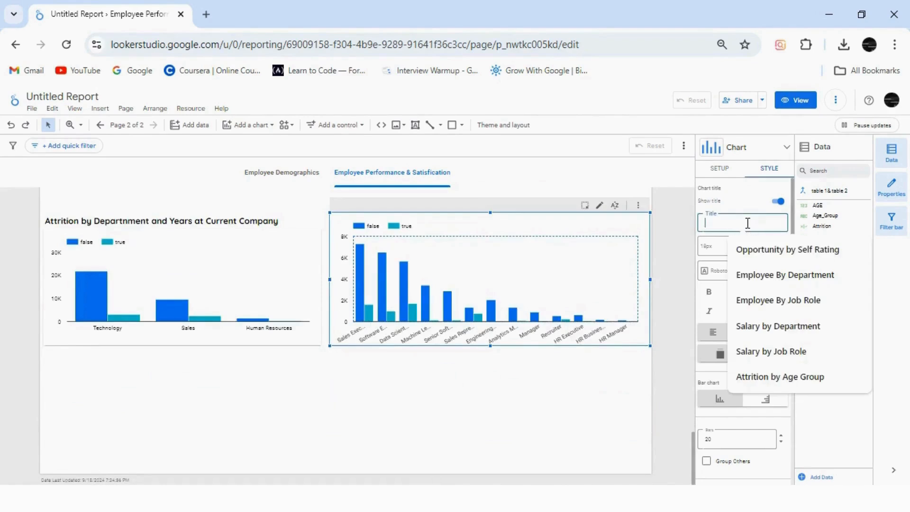
{"action": "type", "text": "Attrition by Department a"}
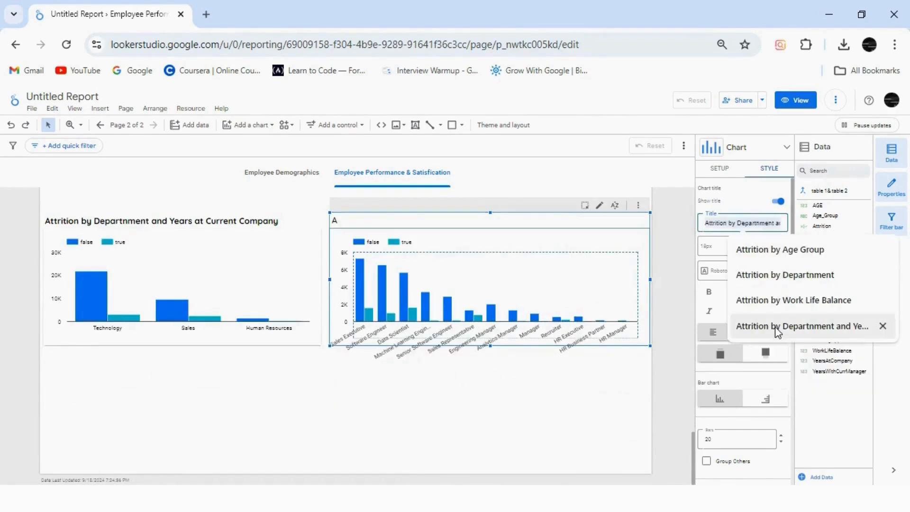
{"action": "left_click", "coordinate": [775, 325]}
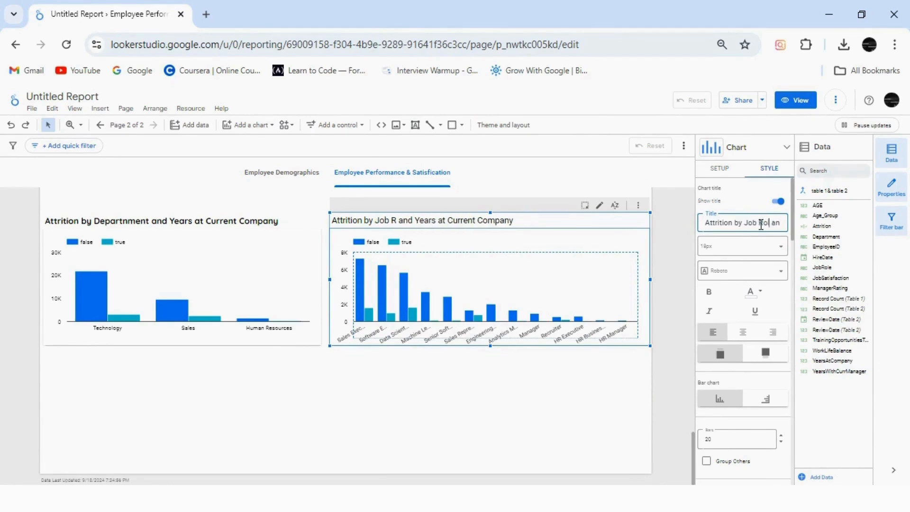
Format the job role attrition chart's title in bold Quicksand
{"action": "left_click", "coordinate": [718, 271]}
{"action": "left_click", "coordinate": [714, 293]}
{"action": "left_click", "coordinate": [709, 291]}
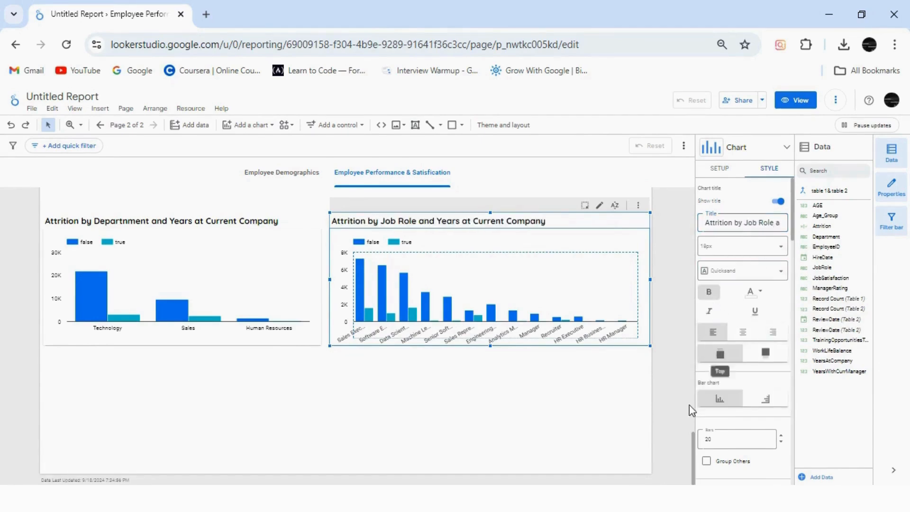
Draw a page-wide rectangle beneath the "Training and Development Insights" heading and extend it down over that section's charts
{"action": "left_click_drag", "start_coordinate": [694, 450], "coordinate": [700, 214]}
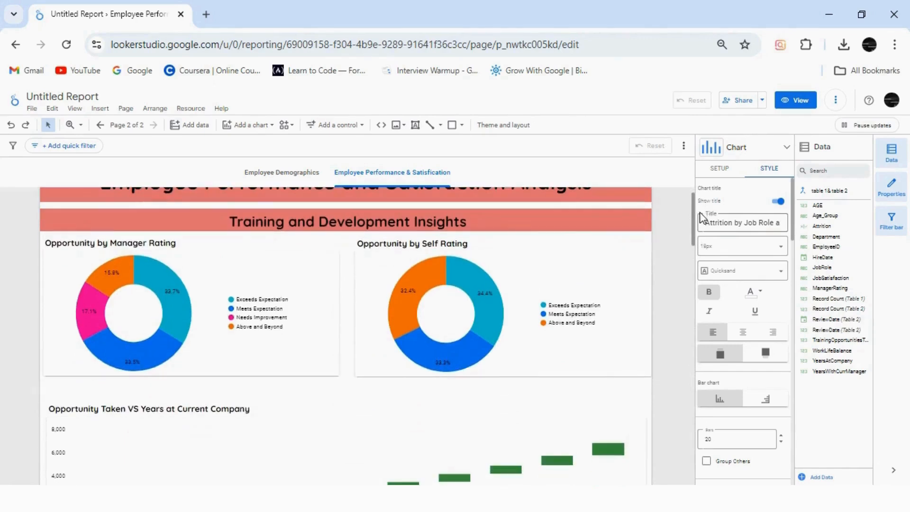
{"action": "left_click", "coordinate": [454, 126]}
{"action": "mouse_move", "coordinate": [38, 234]}
{"action": "left_mouse_down"}
{"action": "mouse_move", "coordinate": [489, 437]}
{"action": "mouse_move", "coordinate": [651, 483]}
{"action": "left_mouse_up"}
{"action": "left_click_drag", "start_coordinate": [693, 242], "coordinate": [699, 288]}
{"action": "left_click", "coordinate": [337, 209]}
{"action": "left_click_drag", "start_coordinate": [345, 213], "coordinate": [329, 460]}
Fill the Training and Development rectangle with light red and send it to the back behind the charts
{"action": "left_click", "coordinate": [706, 184]}
{"action": "left_click", "coordinate": [736, 264]}
{"action": "right_click", "coordinate": [445, 259]}
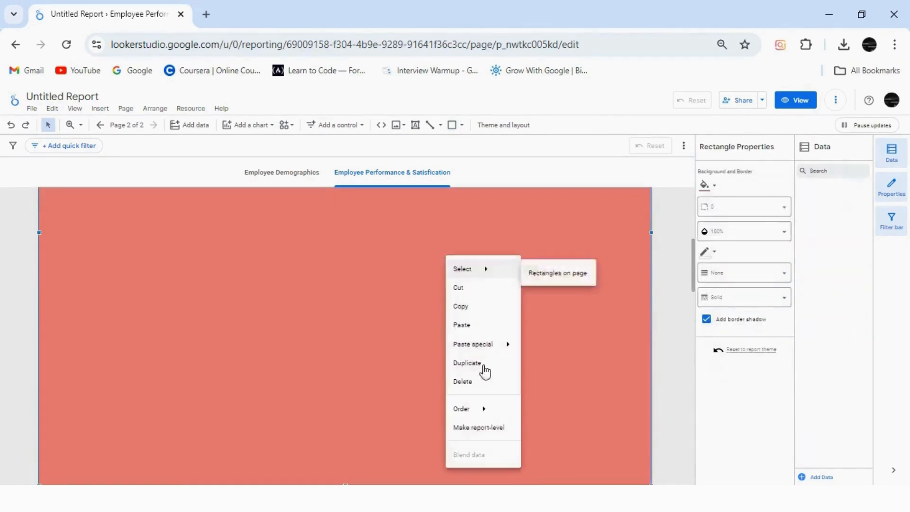
{"action": "mouse_move", "coordinate": [462, 408]}
{"action": "left_click", "coordinate": [564, 467]}
Move the "Opportunity Taken VS Years at Current Company" chart up, widen it to the page edge, and move both line charts up beneath it
{"action": "mouse_move", "coordinate": [696, 271]}
{"action": "left_mouse_down"}
{"action": "mouse_move", "coordinate": [701, 229]}
{"action": "mouse_move", "coordinate": [698, 264]}
{"action": "left_mouse_up"}
{"action": "left_click_drag", "start_coordinate": [351, 337], "coordinate": [348, 316]}
{"action": "left_click_drag", "start_coordinate": [643, 288], "coordinate": [651, 288]}
{"action": "left_click_drag", "start_coordinate": [693, 267], "coordinate": [692, 293]}
{"action": "left_click_drag", "start_coordinate": [268, 363], "coordinate": [266, 326]}
{"action": "left_click_drag", "start_coordinate": [486, 349], "coordinate": [485, 312]}
Shorten the background rectangle to end just below the line charts and move the "Employee Satisfaction and Performance Insight" heading up beneath it
{"action": "left_click", "coordinate": [350, 431]}
{"action": "left_click_drag", "start_coordinate": [349, 431], "coordinate": [346, 401]}
{"action": "left_click_drag", "start_coordinate": [461, 450], "coordinate": [462, 425]}
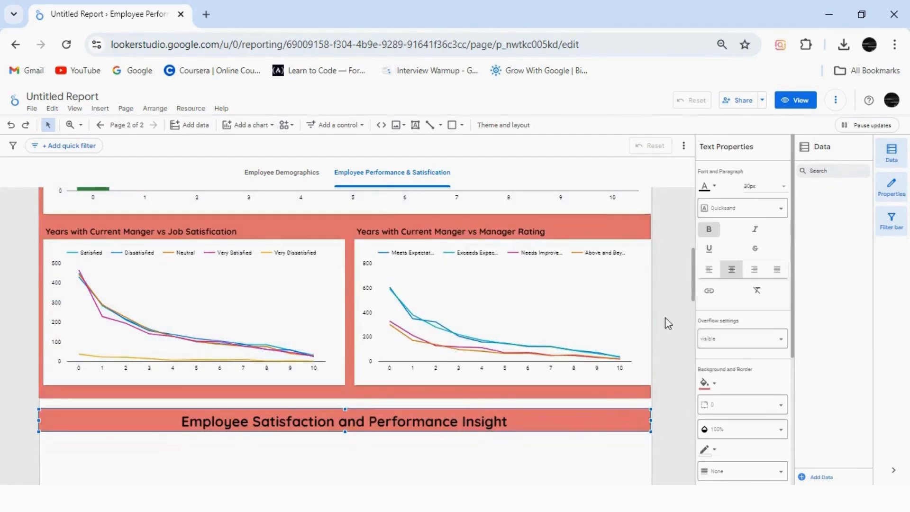
Draw a page-wide rectangle under the "Employee Satisfaction and Performance Insight" heading and extend it down to just above the pivot table
{"action": "left_click_drag", "start_coordinate": [694, 296], "coordinate": [698, 325]}
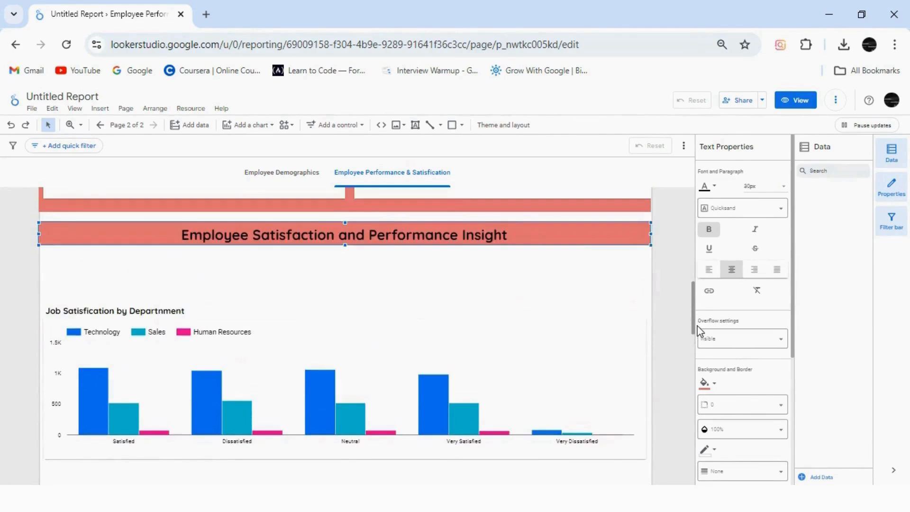
{"action": "left_click", "coordinate": [374, 263]}
{"action": "left_click", "coordinate": [452, 125]}
{"action": "left_click_drag", "start_coordinate": [42, 279], "coordinate": [648, 469]}
{"action": "left_click_drag", "start_coordinate": [692, 329], "coordinate": [706, 385]}
{"action": "left_click", "coordinate": [437, 289]}
{"action": "left_click", "coordinate": [341, 205]}
{"action": "left_click_drag", "start_coordinate": [347, 208], "coordinate": [346, 467]}
{"action": "left_click_drag", "start_coordinate": [694, 369], "coordinate": [694, 402]}
{"action": "left_click", "coordinate": [351, 276]}
{"action": "left_click_drag", "start_coordinate": [348, 278], "coordinate": [345, 396]}
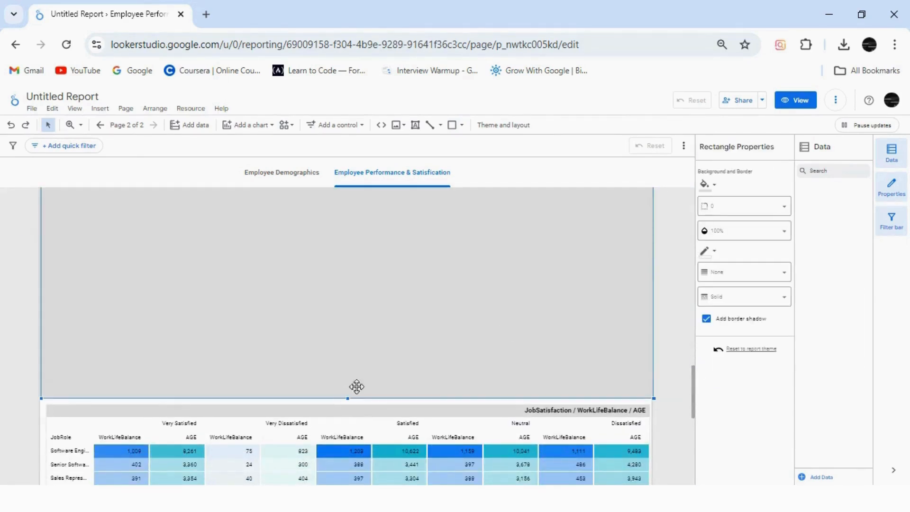
Fill the Satisfaction and Performance rectangle with light red and send it to the back behind the charts
{"action": "left_click", "coordinate": [717, 190]}
{"action": "left_click", "coordinate": [740, 266]}
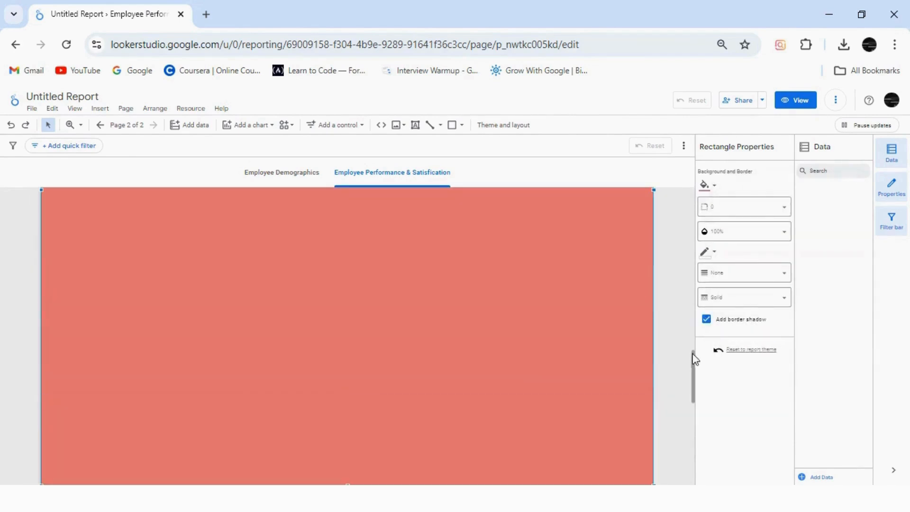
{"action": "right_click", "coordinate": [476, 295]}
{"action": "mouse_move", "coordinate": [493, 239]}
{"action": "left_click", "coordinate": [589, 300]}
Bring the rectangle's top up to the section heading and move the job satisfaction bar chart and the line chart up
{"action": "scroll", "coordinate": [682, 370], "scroll_direction": "up", "scroll_amount": 2}
{"action": "left_click_drag", "start_coordinate": [693, 365], "coordinate": [693, 310]}
{"action": "left_click_drag", "start_coordinate": [334, 280], "coordinate": [333, 255]}
{"action": "left_click_drag", "start_coordinate": [337, 353], "coordinate": [336, 306]}
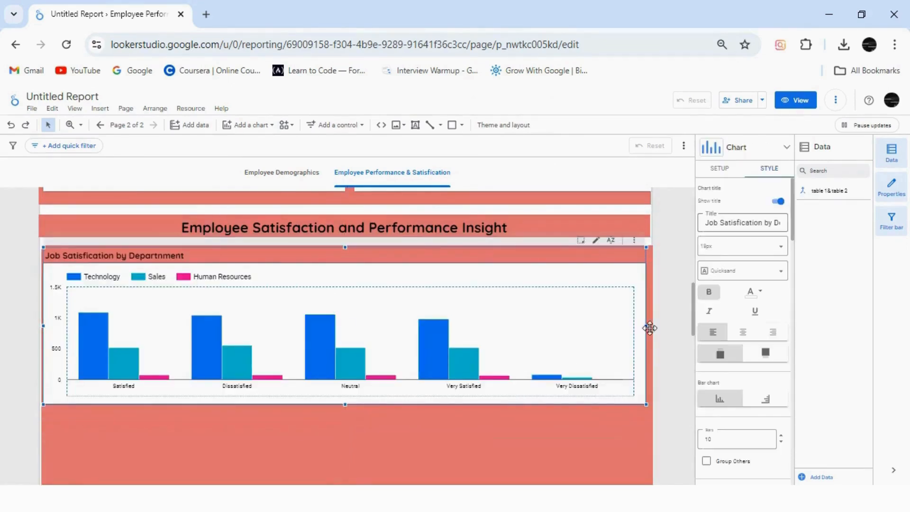
{"action": "left_click_drag", "start_coordinate": [693, 309], "coordinate": [695, 331]}
{"action": "left_click_drag", "start_coordinate": [426, 428], "coordinate": [426, 350]}
Clear the TrainingOpportunitiesTaken cross filter and move the work life balance and job satisfaction attrition charts up beneath the line chart
{"action": "left_click_drag", "start_coordinate": [642, 365], "coordinate": [694, 397]}
{"action": "left_click", "coordinate": [230, 147]}
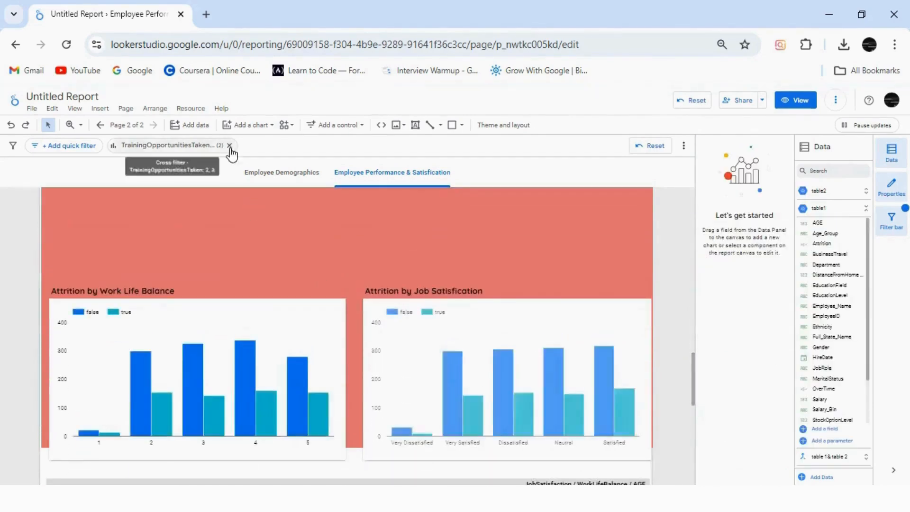
{"action": "left_click_drag", "start_coordinate": [250, 329], "coordinate": [244, 215]}
{"action": "left_click_drag", "start_coordinate": [506, 317], "coordinate": [504, 213]}
Shorten the background rectangle to end just below the two attrition charts and fine-tune both charts' vertical positions
{"action": "left_click", "coordinate": [374, 420]}
{"action": "left_click_drag", "start_coordinate": [347, 448], "coordinate": [347, 371]}
{"action": "left_click_drag", "start_coordinate": [693, 395], "coordinate": [694, 370]}
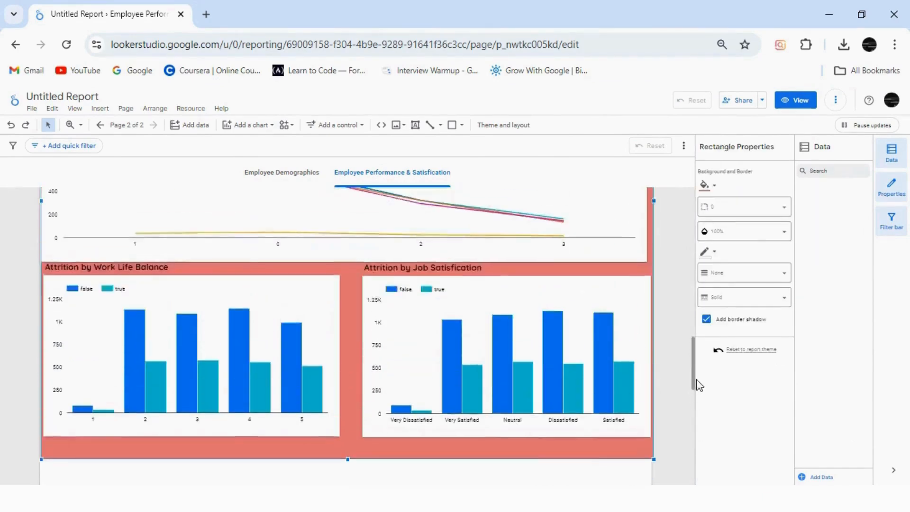
{"action": "left_click_drag", "start_coordinate": [262, 344], "coordinate": [262, 356]}
{"action": "mouse_move", "coordinate": [574, 305]}
{"action": "left_mouse_down"}
{"action": "mouse_move", "coordinate": [575, 319]}
{"action": "mouse_move", "coordinate": [572, 313]}
{"action": "left_mouse_up"}
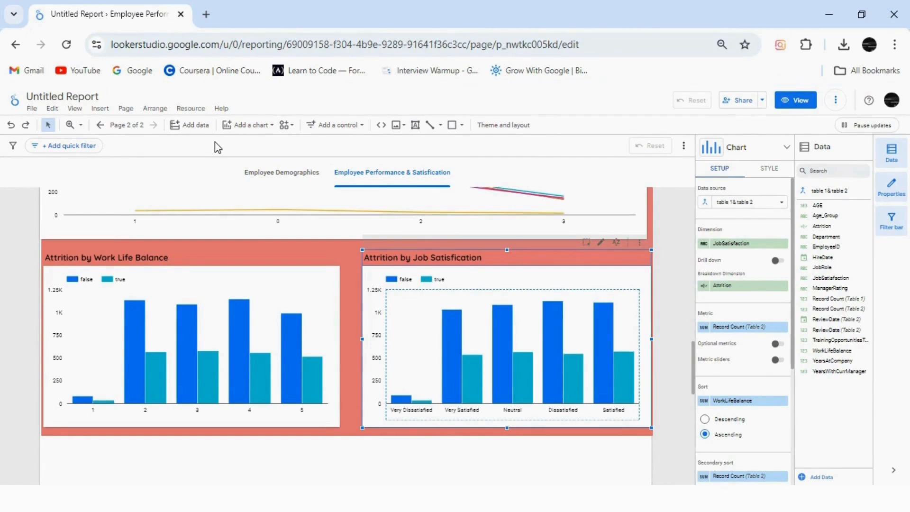
Move the JobRole pivot table up and align it with the page's left margin, widening it to the right page edge
{"action": "left_click_drag", "start_coordinate": [695, 376], "coordinate": [692, 415]}
{"action": "left_click_drag", "start_coordinate": [339, 338], "coordinate": [341, 290]}
{"action": "left_click_drag", "start_coordinate": [646, 342], "coordinate": [650, 342]}
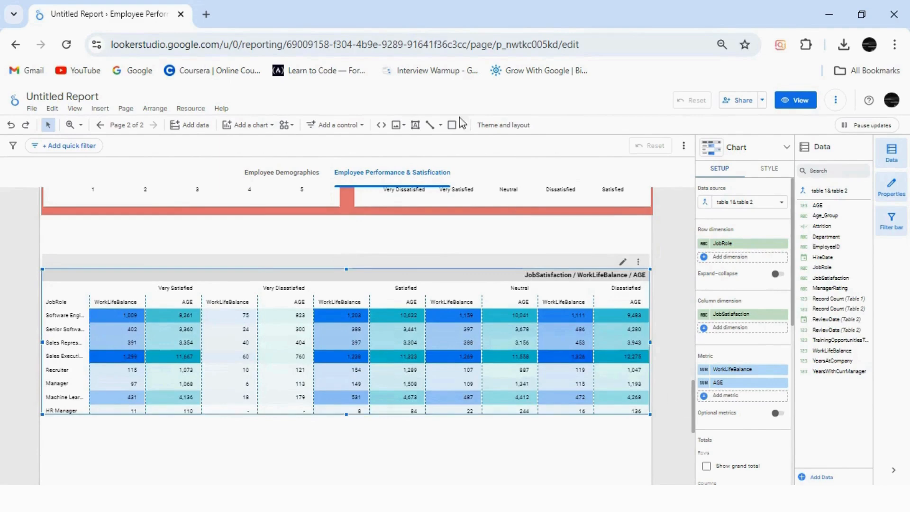
Insert a page-wide "Final Overview" text heading above the pivot table and set its size to 18px
{"action": "left_click", "coordinate": [415, 125]}
{"action": "left_click_drag", "start_coordinate": [41, 222], "coordinate": [652, 246]}
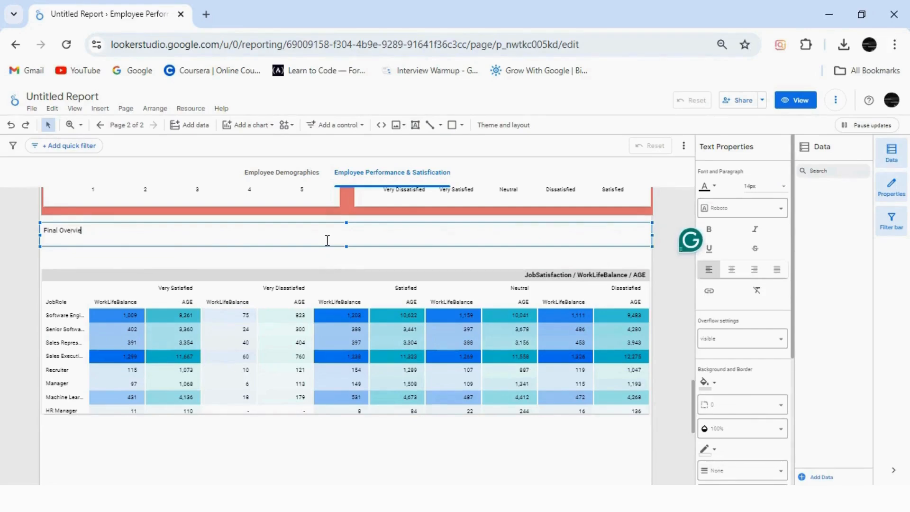
{"action": "left_click", "coordinate": [750, 186]}
{"action": "left_click", "coordinate": [753, 231]}
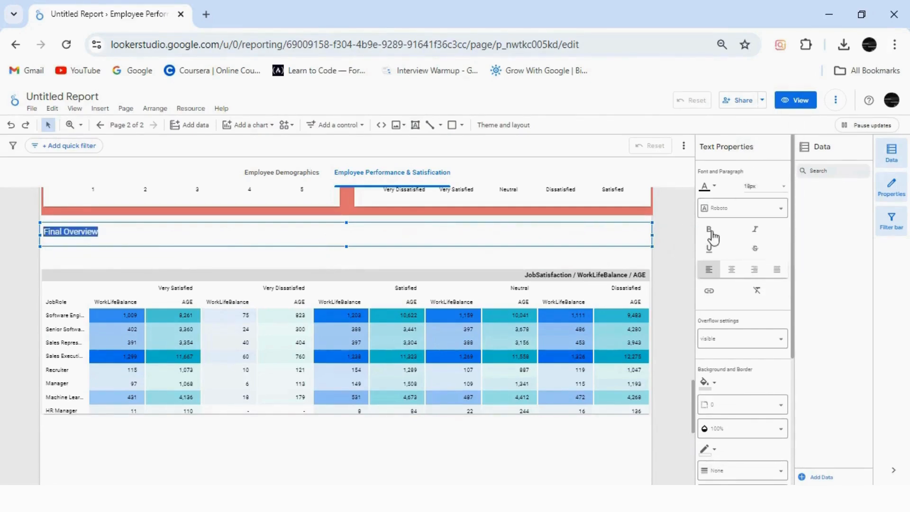
Set the "Final Overview" heading's font to Quicksand, centre the text and enlarge it to 24px
{"action": "left_click", "coordinate": [740, 209]}
{"action": "left_click", "coordinate": [727, 265]}
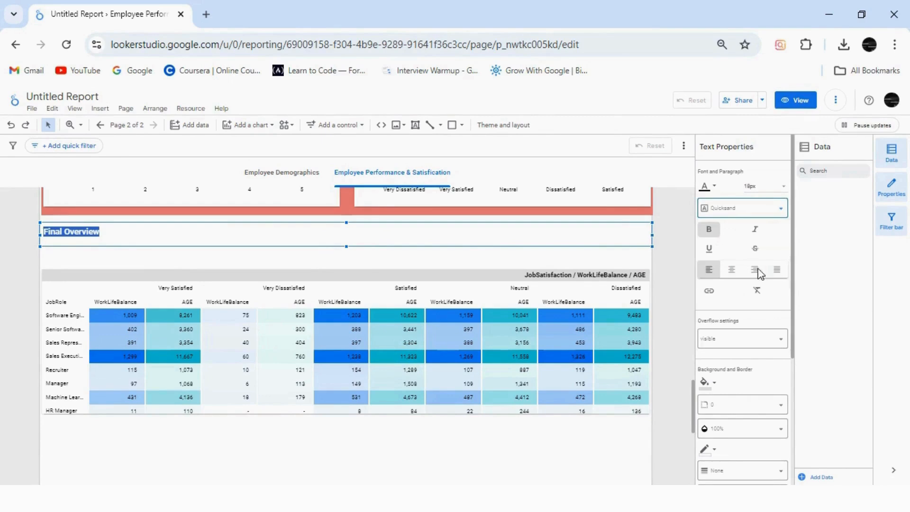
{"action": "left_click", "coordinate": [733, 279]}
{"action": "left_click", "coordinate": [755, 186]}
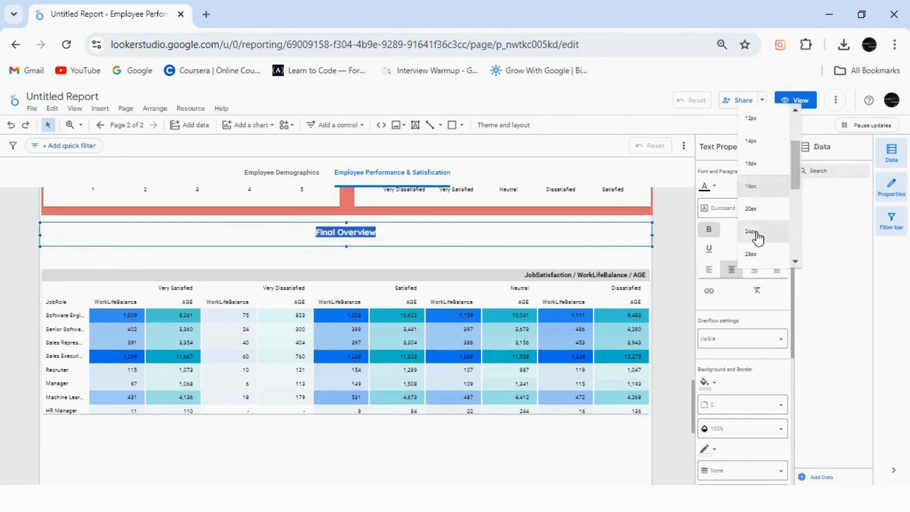
{"action": "left_click", "coordinate": [756, 237]}
Nudge the pivot table up toward the "Final Overview" heading and fill the heading's background with light red
{"action": "left_click", "coordinate": [502, 343]}
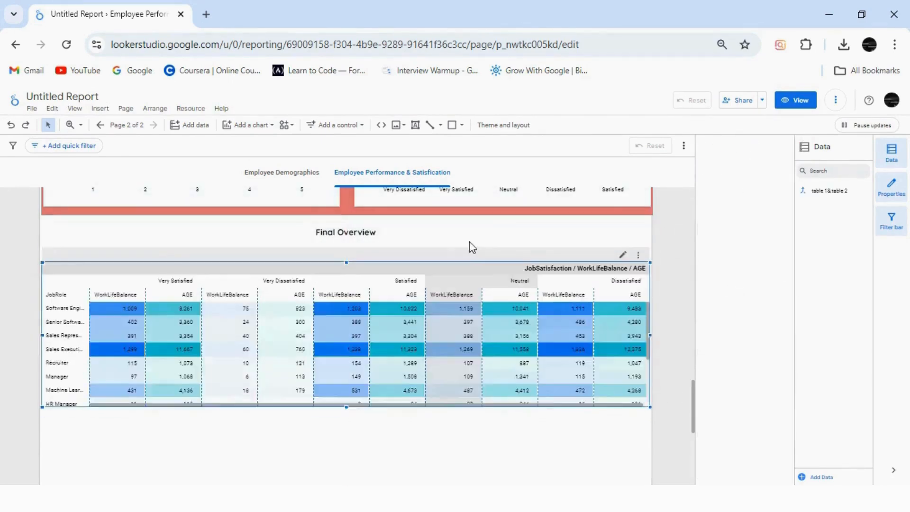
{"action": "left_click", "coordinate": [452, 231]}
{"action": "left_click", "coordinate": [705, 383]}
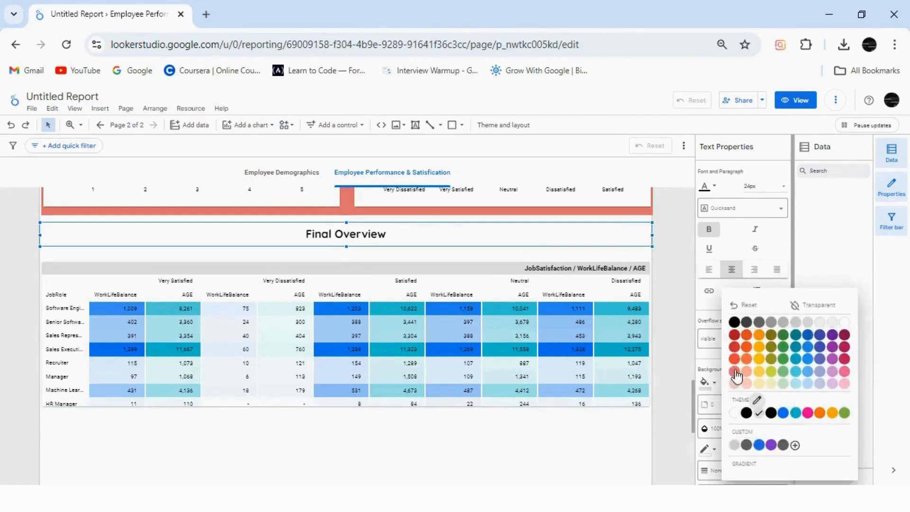
{"action": "left_click", "coordinate": [733, 374]}
Extend the pivot table's lower edge to show more job role rows
{"action": "left_click_drag", "start_coordinate": [693, 412], "coordinate": [692, 427]}
{"action": "left_click", "coordinate": [332, 326]}
{"action": "left_click_drag", "start_coordinate": [347, 328], "coordinate": [347, 351]}
Move the Department and Job Role attrition charts up, side by side directly beneath the pivot table
{"action": "left_click", "coordinate": [261, 441]}
{"action": "left_click_drag", "start_coordinate": [261, 410], "coordinate": [258, 392]}
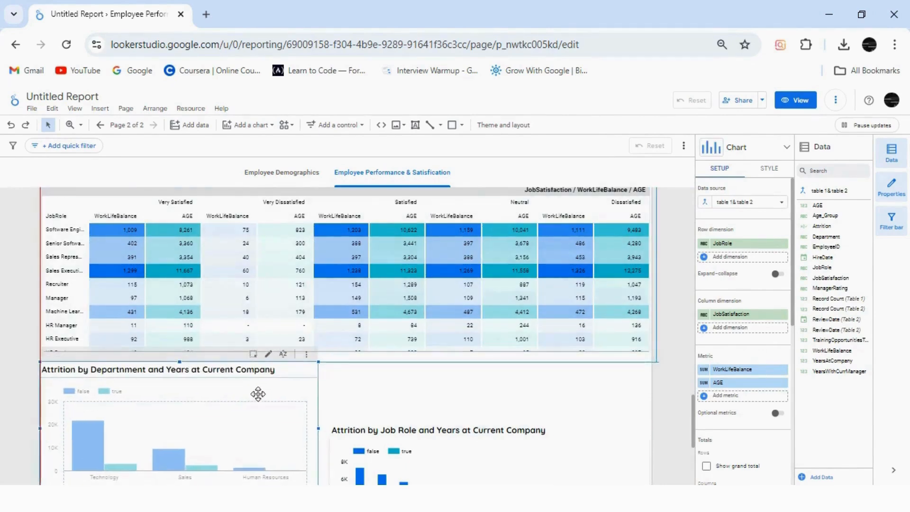
{"action": "left_click_drag", "start_coordinate": [441, 458], "coordinate": [447, 399]}
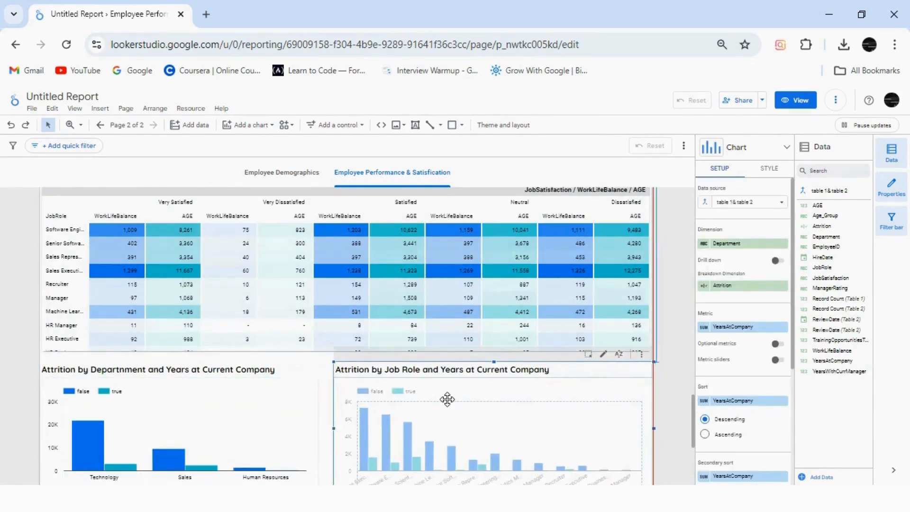
{"action": "left_click_drag", "start_coordinate": [597, 389], "coordinate": [597, 389]}
{"action": "left_click", "coordinate": [415, 125]}
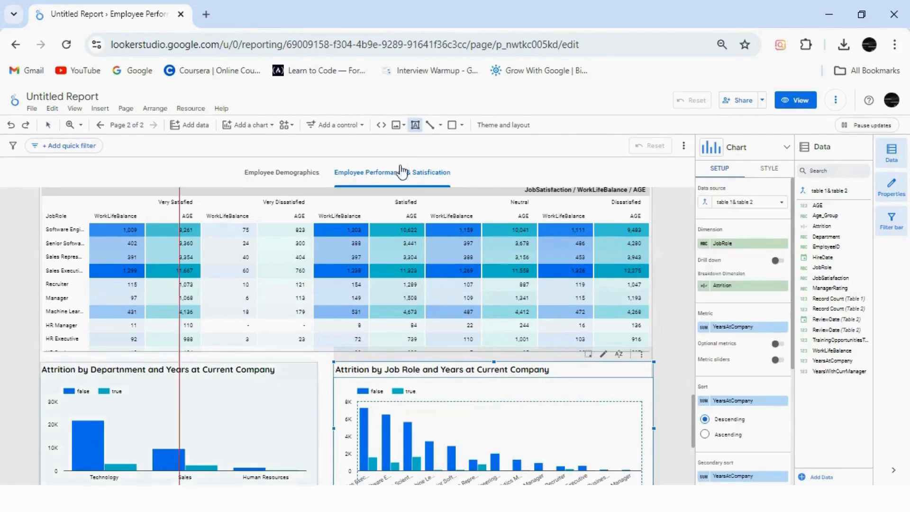
{"action": "left_click_drag", "start_coordinate": [42, 196], "coordinate": [653, 478]}
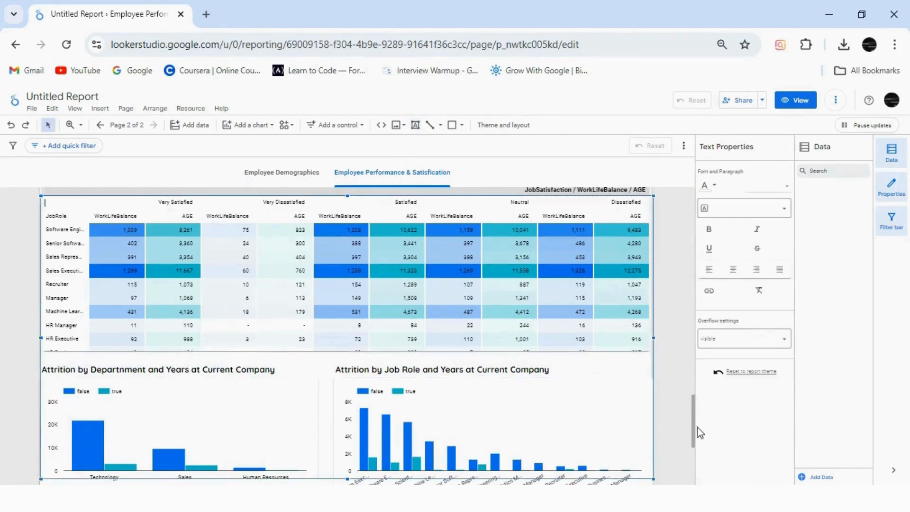
{"action": "scroll", "coordinate": [695, 441], "scroll_direction": "down", "scroll_amount": 1}
{"action": "left_click_drag", "start_coordinate": [693, 436], "coordinate": [693, 439]}
{"action": "left_click", "coordinate": [408, 431]}
{"action": "scroll", "coordinate": [346, 395], "scroll_direction": "up", "scroll_amount": 1}
{"action": "left_click", "coordinate": [346, 394]}
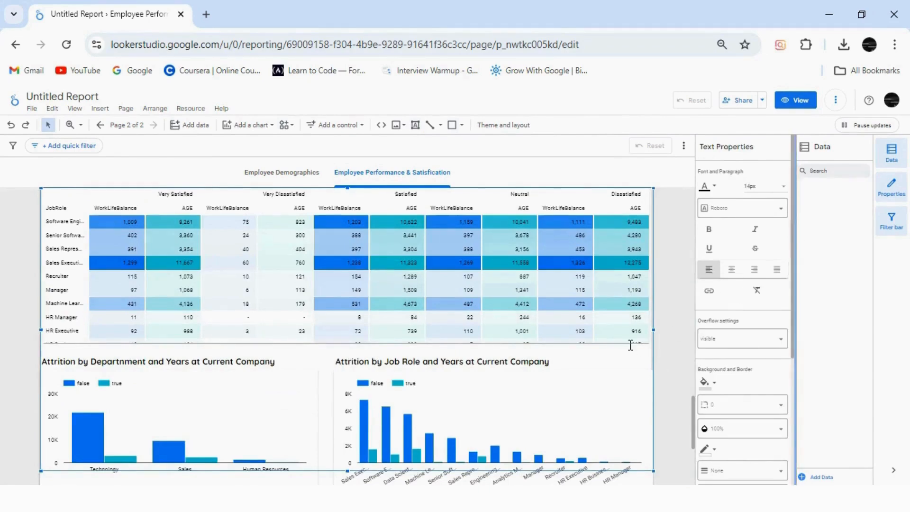
{"action": "key", "text": "Delete"}
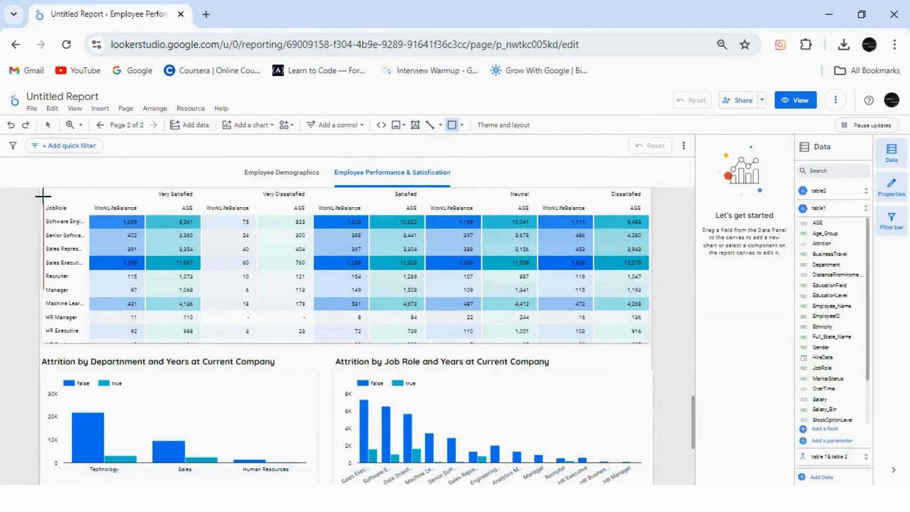
Draw a page-wide rectangle over the pivot table and the two attrition charts and extend it down past the charts
{"action": "left_click_drag", "start_coordinate": [437, 389], "coordinate": [653, 475]}
{"action": "left_click_drag", "start_coordinate": [693, 440], "coordinate": [693, 453]}
{"action": "left_click", "coordinate": [521, 436]}
{"action": "left_click", "coordinate": [354, 357]}
{"action": "left_click_drag", "start_coordinate": [347, 403], "coordinate": [342, 424]}
Fill the Final Overview section's rectangle with light red and send it to the back behind the table and charts
{"action": "left_click", "coordinate": [708, 184]}
{"action": "left_click", "coordinate": [747, 270]}
{"action": "right_click", "coordinate": [434, 259]}
{"action": "left_click", "coordinate": [548, 470]}
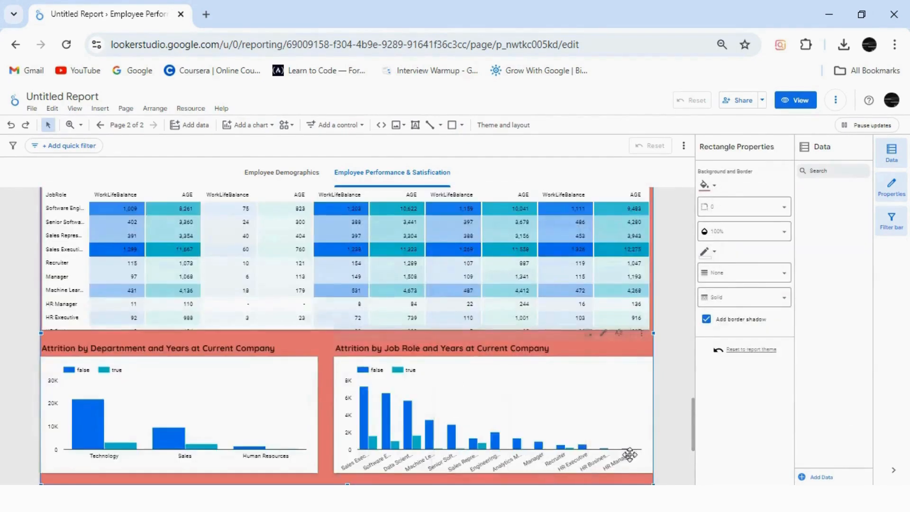
{"action": "left_click_drag", "start_coordinate": [693, 444], "coordinate": [693, 425]}
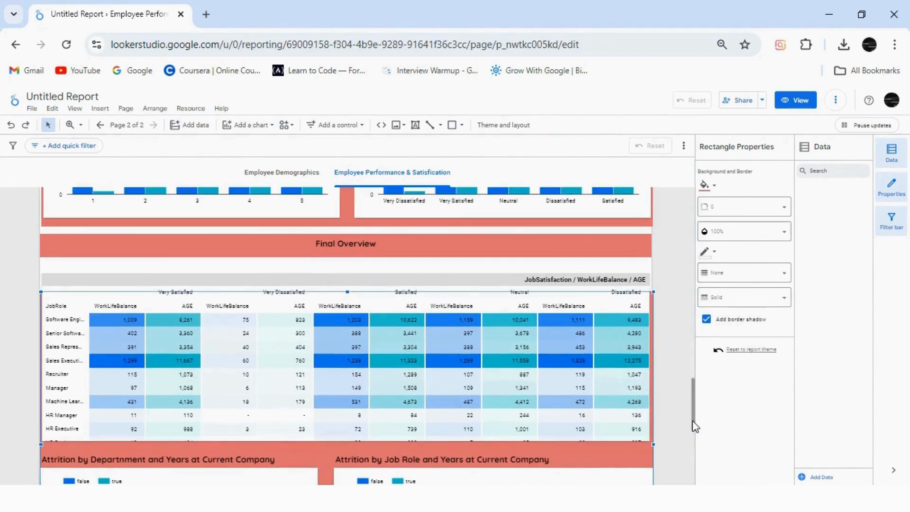
Extend the Final Overview rectangle's upper edge toward its heading and reposition the pivot table within the rectangle
{"action": "left_click", "coordinate": [582, 444]}
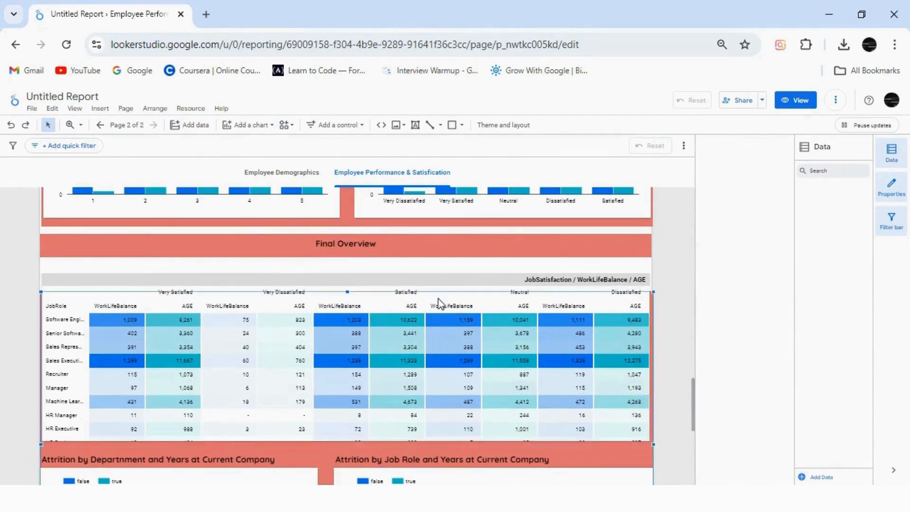
{"action": "left_click_drag", "start_coordinate": [426, 277], "coordinate": [425, 300]}
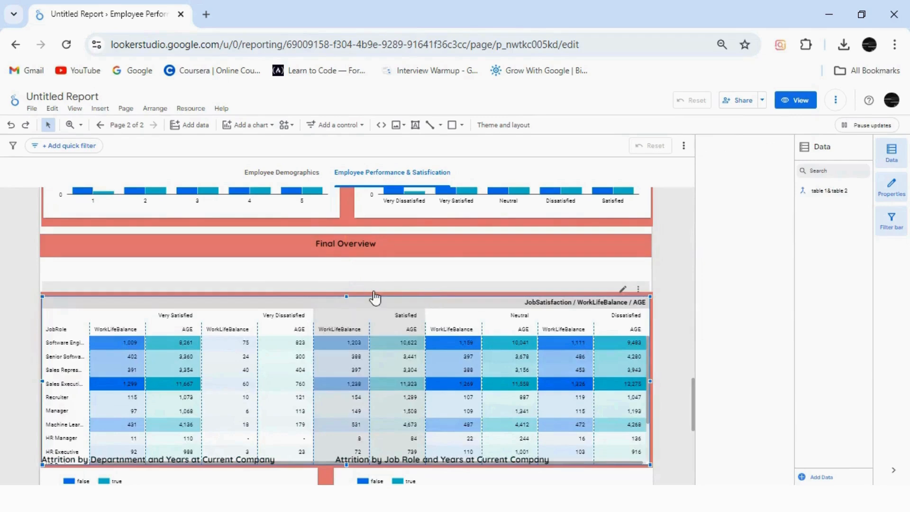
{"action": "left_click", "coordinate": [136, 286]}
{"action": "left_click", "coordinate": [137, 295]}
{"action": "left_click_drag", "start_coordinate": [345, 292], "coordinate": [344, 267]}
{"action": "left_click_drag", "start_coordinate": [343, 320], "coordinate": [343, 306]}
Color the Opportunity by Manager Rating donut chart with light red as a single color
{"action": "left_click_drag", "start_coordinate": [693, 401], "coordinate": [701, 218]}
{"action": "left_click", "coordinate": [291, 280]}
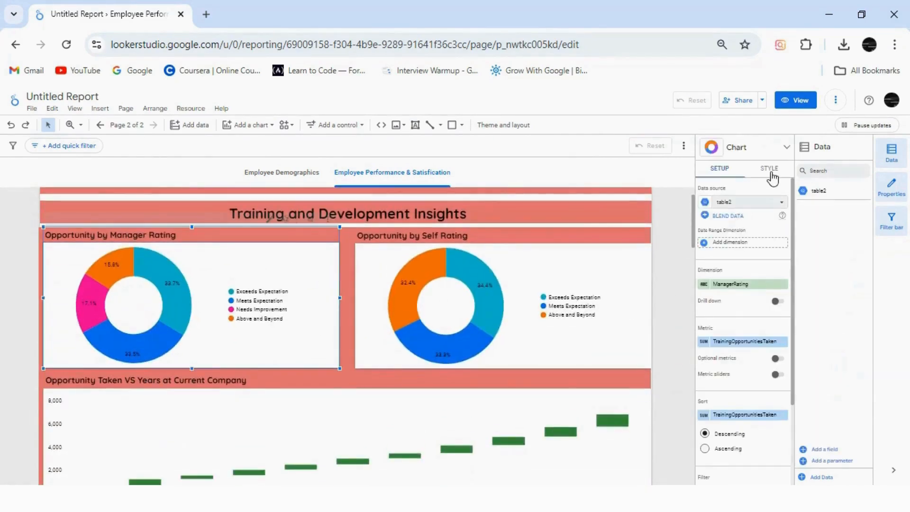
{"action": "left_click", "coordinate": [769, 169]}
{"action": "scroll", "coordinate": [730, 284], "scroll_direction": "down", "scroll_amount": 4}
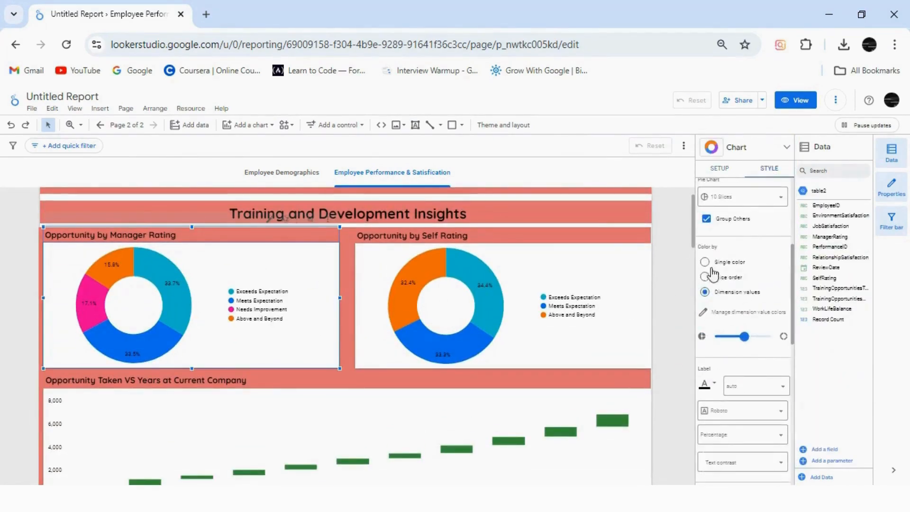
{"action": "left_click", "coordinate": [705, 277]}
{"action": "left_click", "coordinate": [702, 308]}
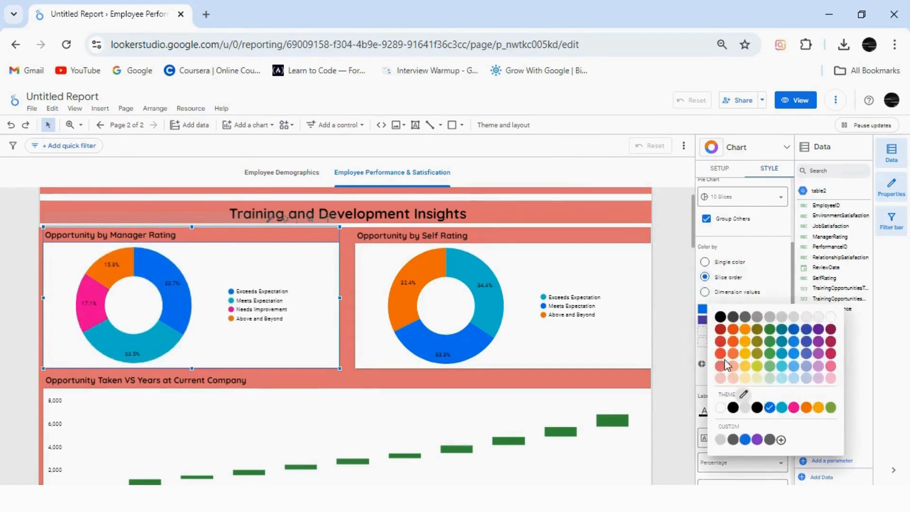
{"action": "left_click", "coordinate": [720, 328]}
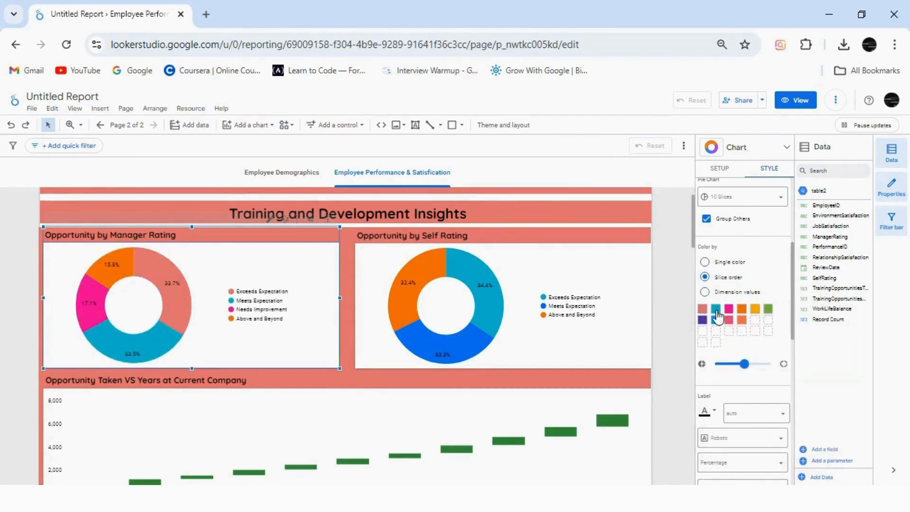
{"action": "left_click", "coordinate": [705, 262]}
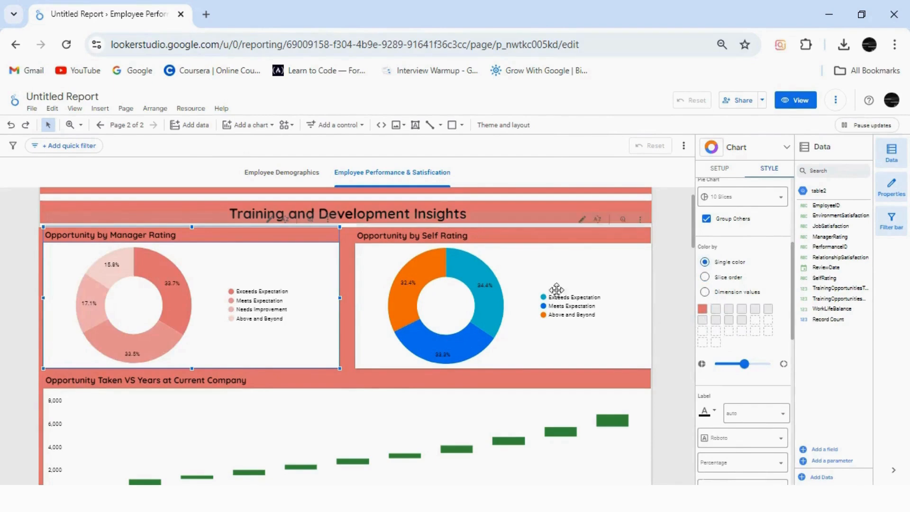
Color the Opportunity by Self Rating donut chart with light red as a single color
{"action": "left_click", "coordinate": [563, 273]}
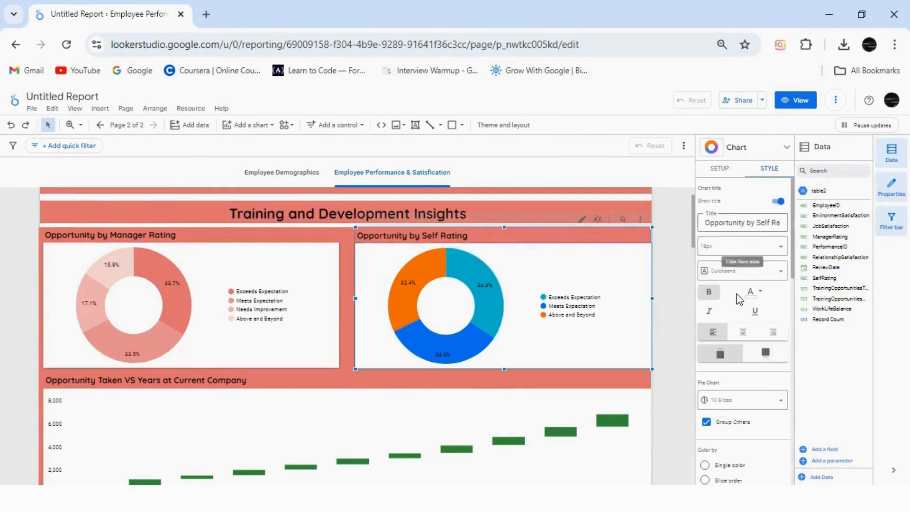
{"action": "scroll", "coordinate": [738, 298], "scroll_direction": "down", "scroll_amount": 5}
{"action": "left_click", "coordinate": [701, 255]}
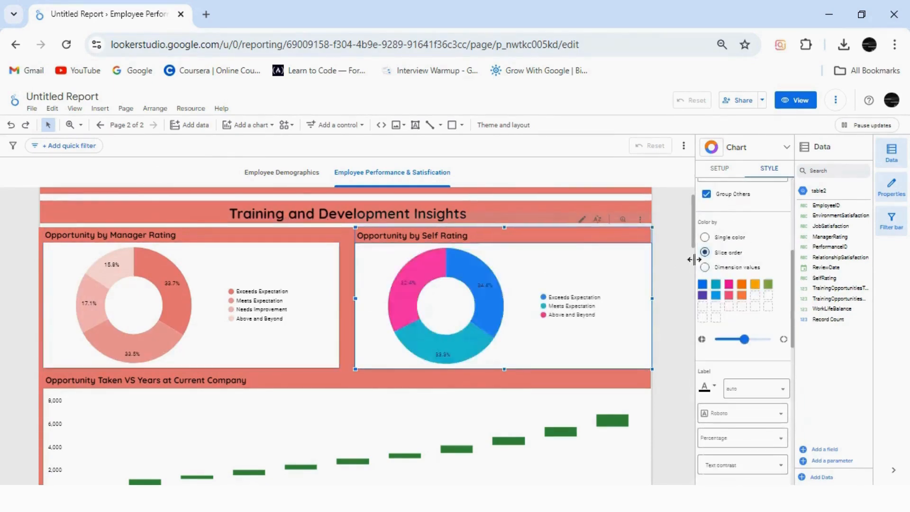
{"action": "left_click", "coordinate": [705, 240]}
{"action": "left_click", "coordinate": [702, 285]}
{"action": "left_click", "coordinate": [720, 344]}
Fill the rising bars of the Opportunity Taken VS Years at Current Company waterfall chart with light red
{"action": "left_click_drag", "start_coordinate": [693, 237], "coordinate": [693, 271]}
{"action": "left_click", "coordinate": [624, 262]}
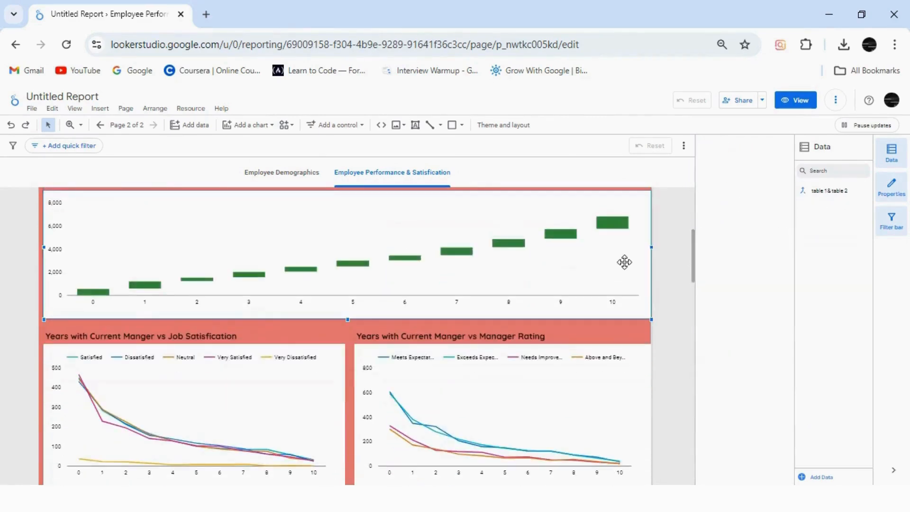
{"action": "scroll", "coordinate": [784, 360], "scroll_direction": "down", "scroll_amount": 10}
{"action": "scroll", "coordinate": [784, 360], "scroll_direction": "up", "scroll_amount": 5}
{"action": "left_click", "coordinate": [770, 169]}
{"action": "scroll", "coordinate": [792, 260], "scroll_direction": "down", "scroll_amount": 4}
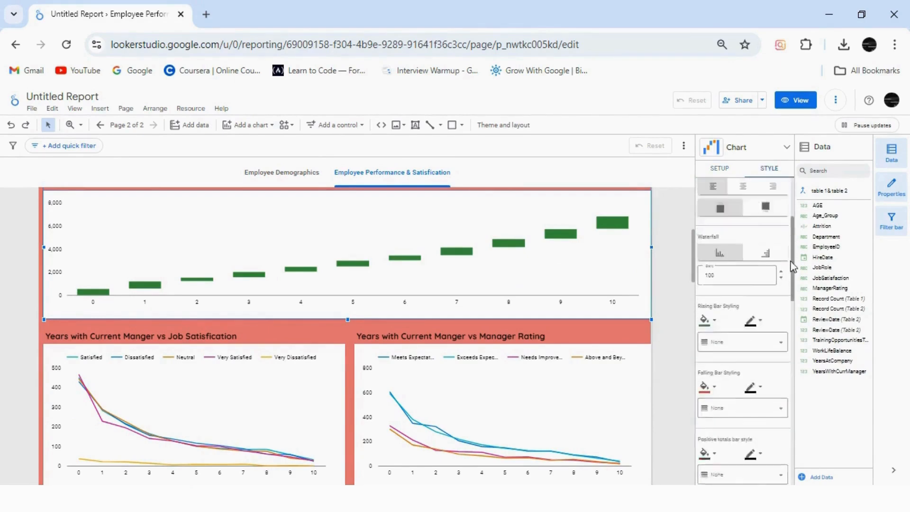
{"action": "scroll", "coordinate": [792, 274], "scroll_direction": "down", "scroll_amount": 1}
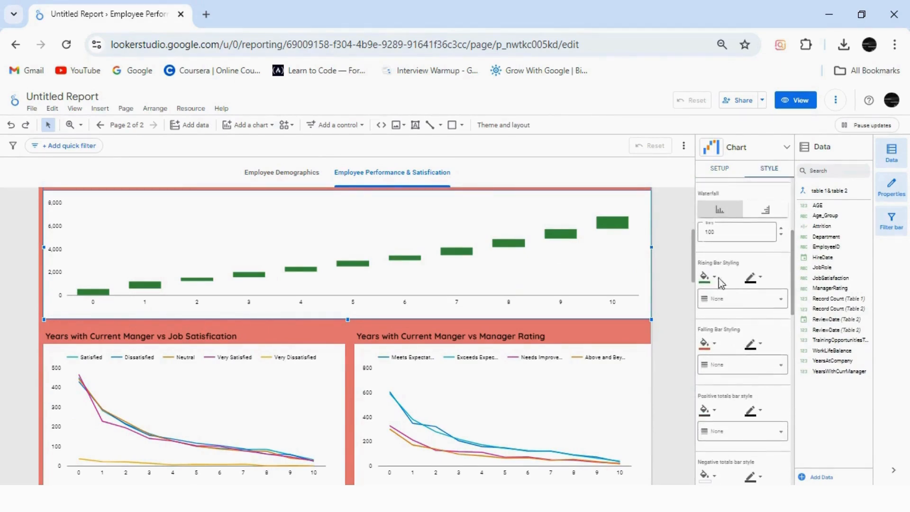
{"action": "left_click", "coordinate": [706, 277]}
{"action": "left_click", "coordinate": [737, 359]}
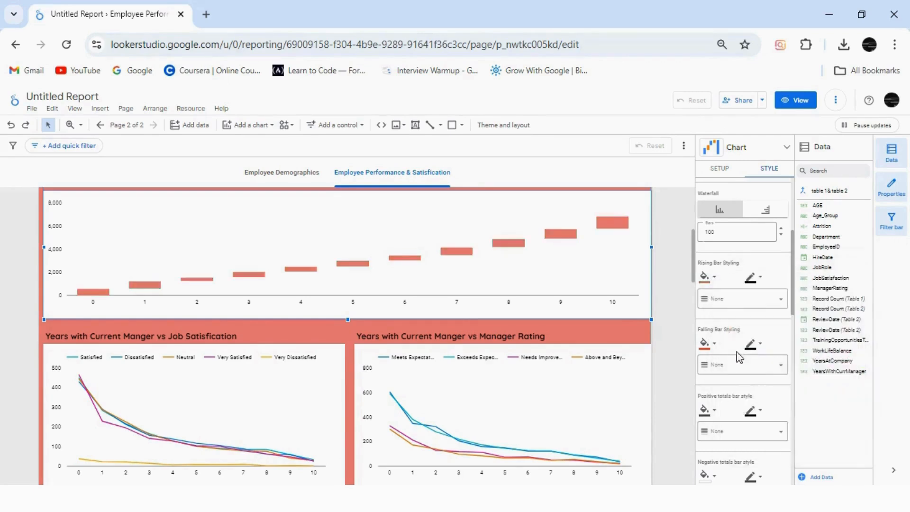
Color the Years with Current Manger vs Manager Rating line chart by series order, with light red for Series #1
{"action": "scroll", "coordinate": [695, 272], "scroll_direction": "down", "scroll_amount": 2}
{"action": "left_click", "coordinate": [630, 317]}
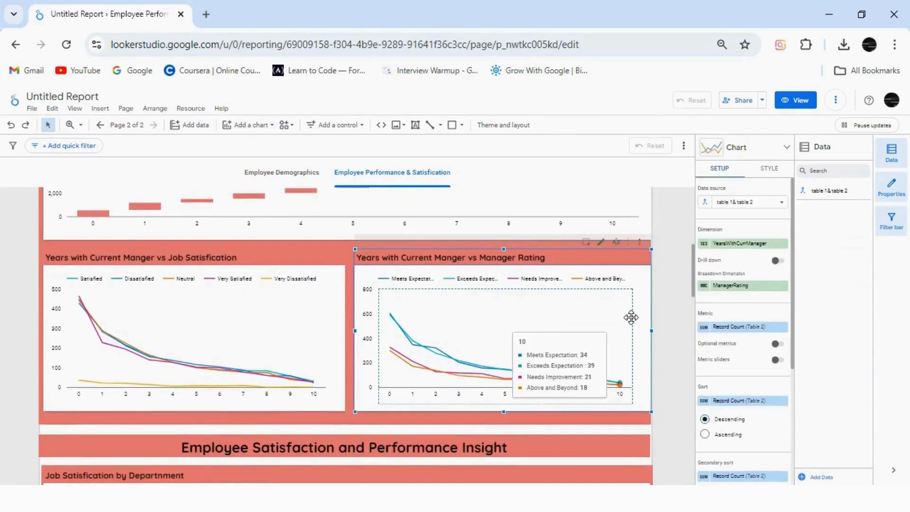
{"action": "left_click", "coordinate": [770, 170]}
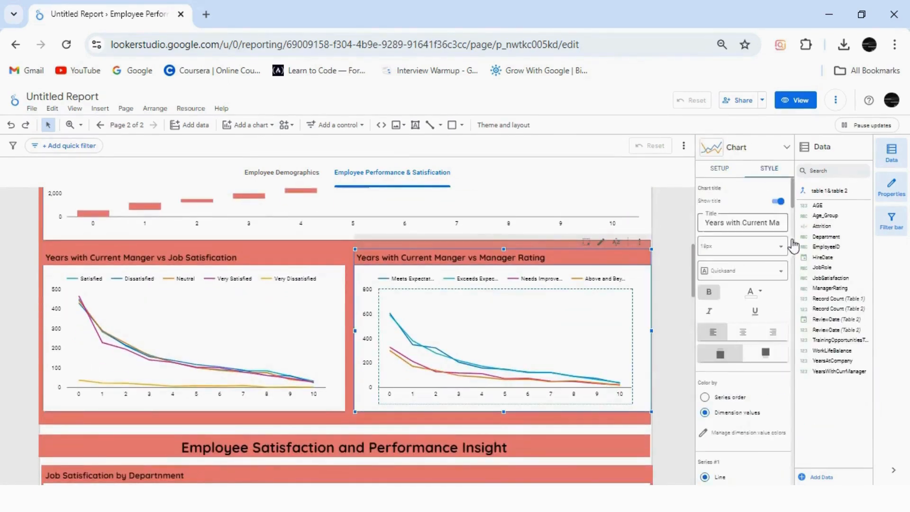
{"action": "left_click_drag", "start_coordinate": [795, 205], "coordinate": [794, 221]}
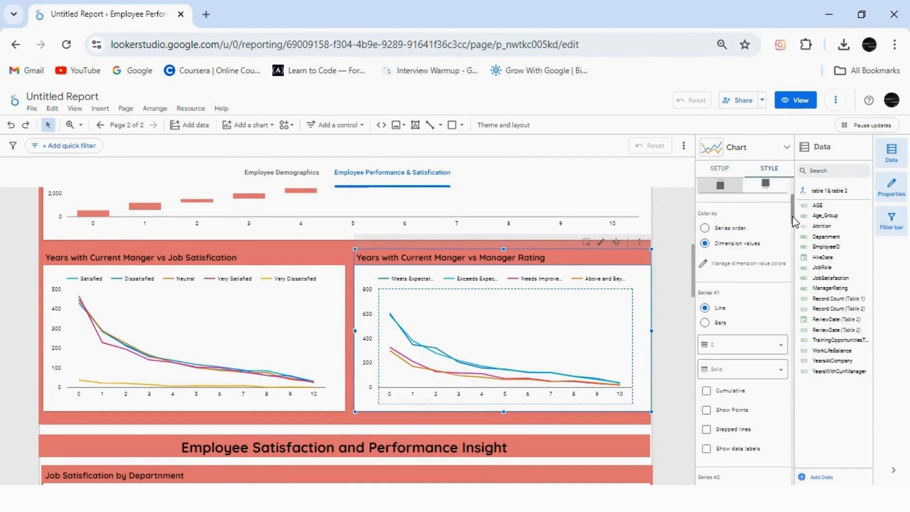
{"action": "left_click", "coordinate": [706, 230]}
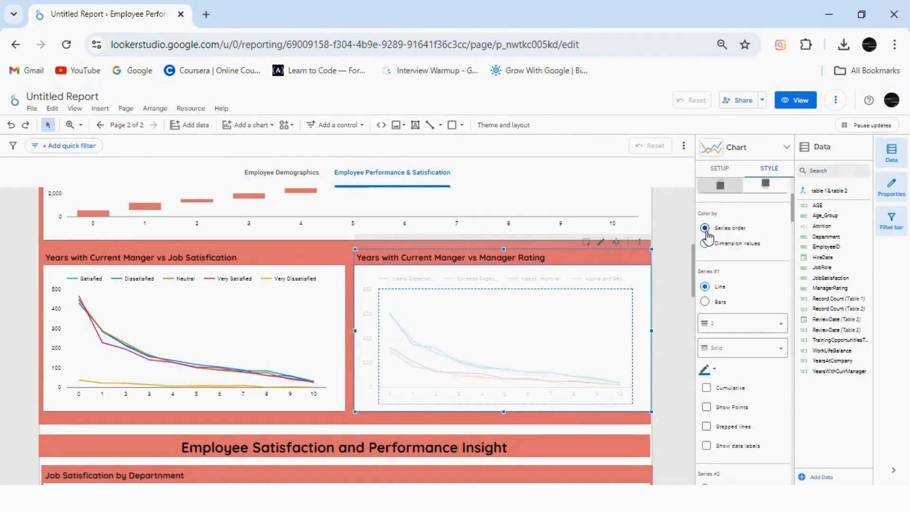
{"action": "left_click", "coordinate": [705, 370]}
{"action": "left_click", "coordinate": [734, 398]}
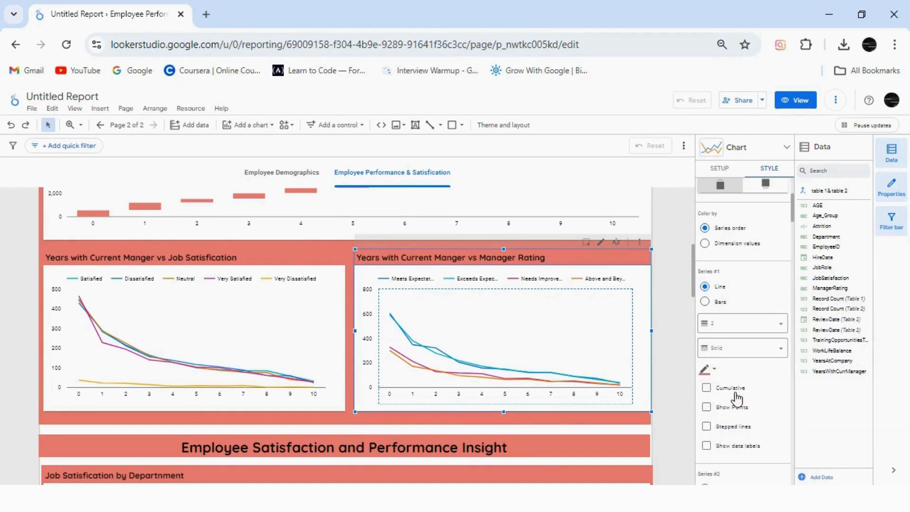
Color the Years with Current Manger vs Job Satisfication line chart by series order, with light red for Series #1
{"action": "left_click", "coordinate": [301, 308]}
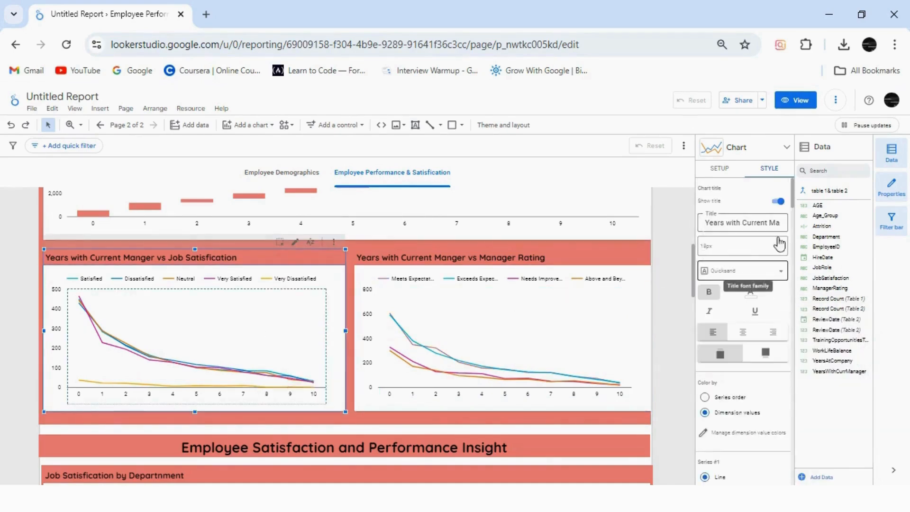
{"action": "scroll", "coordinate": [730, 265], "scroll_direction": "down", "scroll_amount": 5}
{"action": "left_click", "coordinate": [705, 228]}
{"action": "left_click", "coordinate": [705, 370]}
{"action": "left_click", "coordinate": [725, 402]}
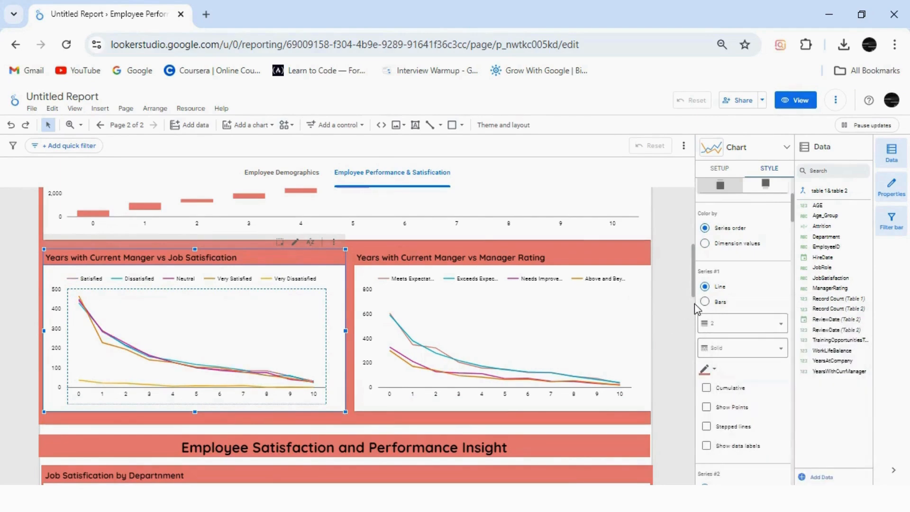
Color the Job Satisfication by Departnment bar chart by bar order, with light red for the Technology bars
{"action": "left_click_drag", "start_coordinate": [693, 280], "coordinate": [693, 328]}
{"action": "left_click", "coordinate": [557, 278]}
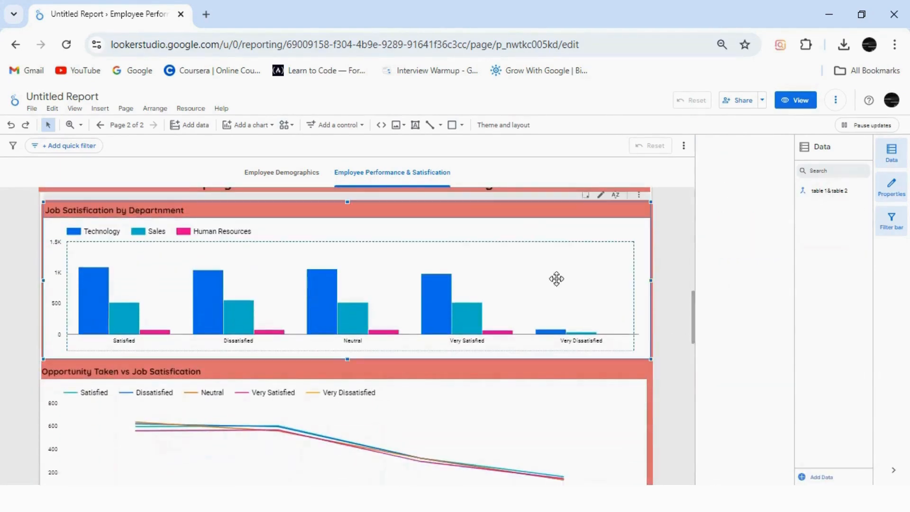
{"action": "left_click", "coordinate": [769, 169]}
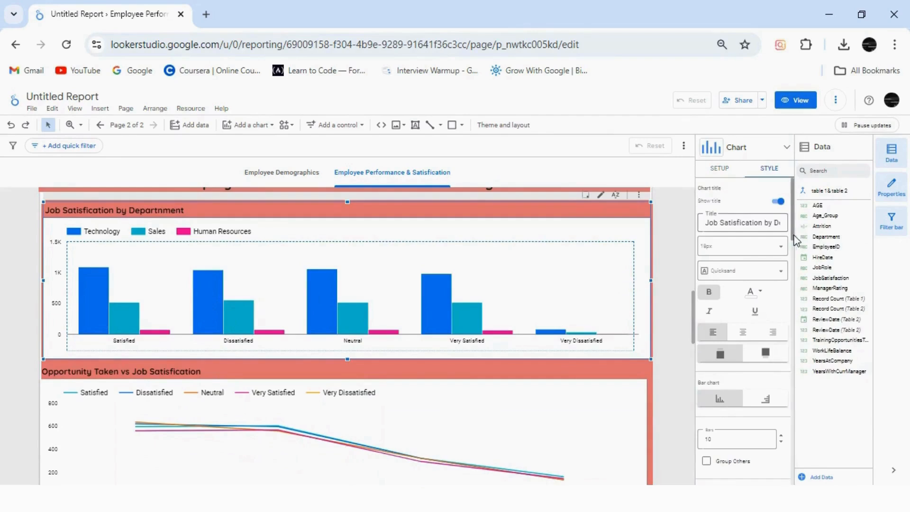
{"action": "scroll", "coordinate": [762, 284], "scroll_direction": "down", "scroll_amount": 5}
{"action": "scroll", "coordinate": [788, 303], "scroll_direction": "down", "scroll_amount": 5}
{"action": "scroll", "coordinate": [787, 300], "scroll_direction": "up", "scroll_amount": 10}
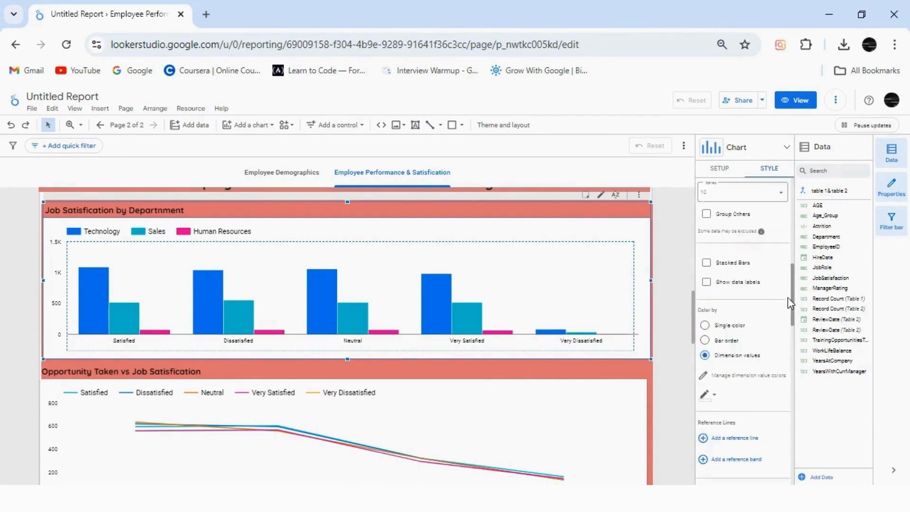
{"action": "left_click", "coordinate": [705, 363]}
{"action": "left_click", "coordinate": [702, 394]}
{"action": "left_click", "coordinate": [733, 389]}
Set the same chart's Sales bars to light orange and its Human Resources bars to yellow
{"action": "left_click", "coordinate": [716, 394]}
{"action": "left_click", "coordinate": [745, 390]}
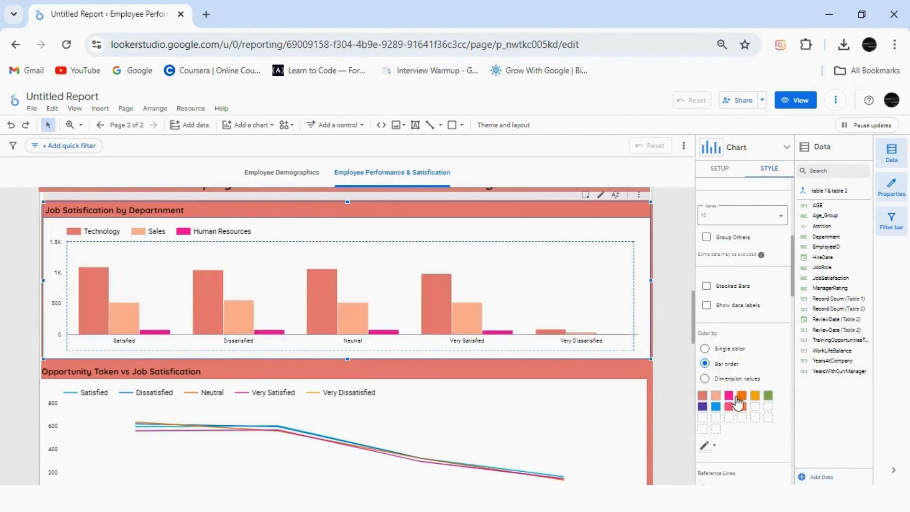
{"action": "left_click", "coordinate": [728, 395]}
{"action": "left_click", "coordinate": [772, 399]}
Color the Opportunity Taken vs Job Satisfication line chart by series order, with light red for Series #1
{"action": "left_click", "coordinate": [602, 403]}
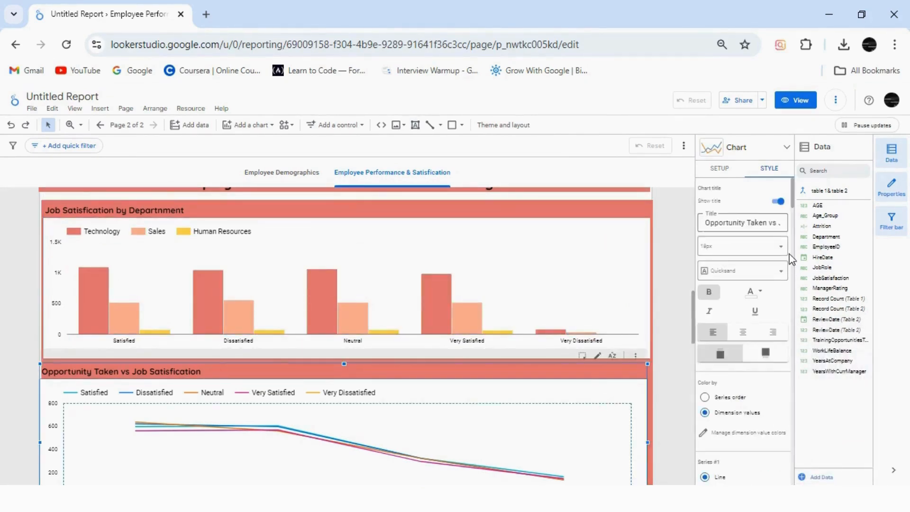
{"action": "mouse_move", "coordinate": [793, 220]}
{"action": "left_mouse_down"}
{"action": "mouse_move", "coordinate": [796, 243]}
{"action": "mouse_move", "coordinate": [796, 223]}
{"action": "left_mouse_up"}
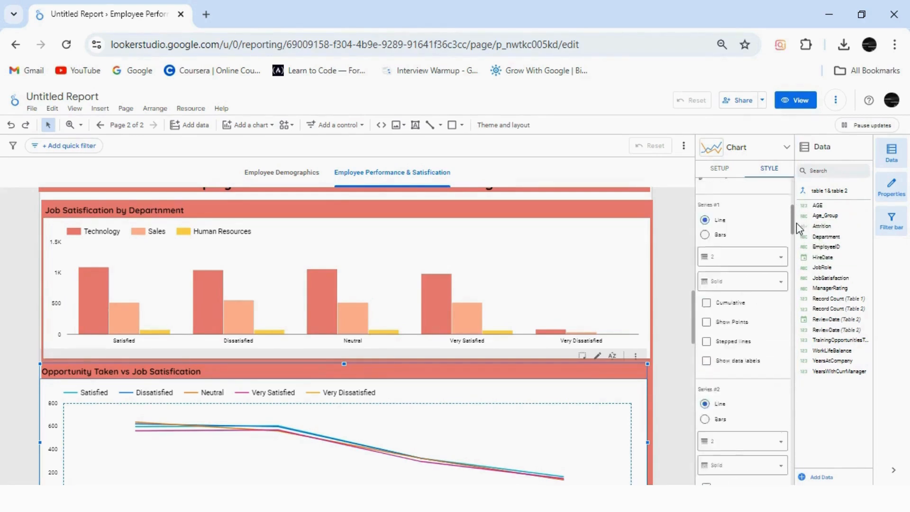
{"action": "left_click", "coordinate": [705, 220]}
{"action": "left_click", "coordinate": [706, 362]}
{"action": "left_click", "coordinate": [737, 401]}
{"action": "left_click_drag", "start_coordinate": [793, 217], "coordinate": [795, 262]}
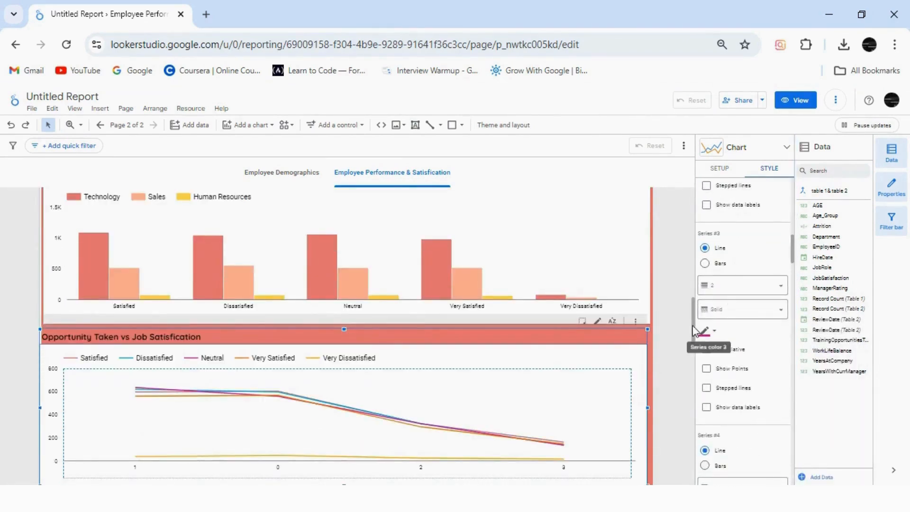
Color the Attrition by Job Satisfication chart by bar order, with light red for false and light orange for true
{"action": "left_click_drag", "start_coordinate": [694, 322], "coordinate": [697, 373]}
{"action": "left_click", "coordinate": [562, 275]}
{"action": "left_click", "coordinate": [770, 168]}
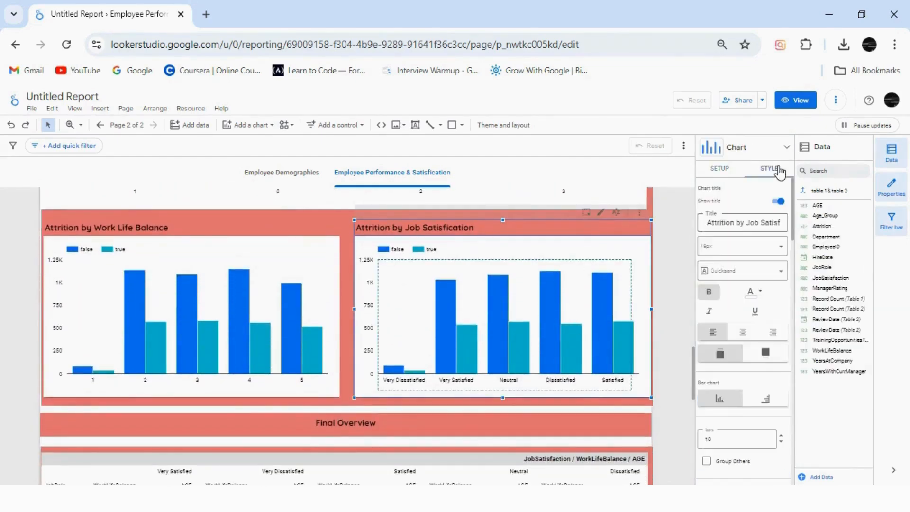
{"action": "left_click_drag", "start_coordinate": [795, 242], "coordinate": [801, 310]}
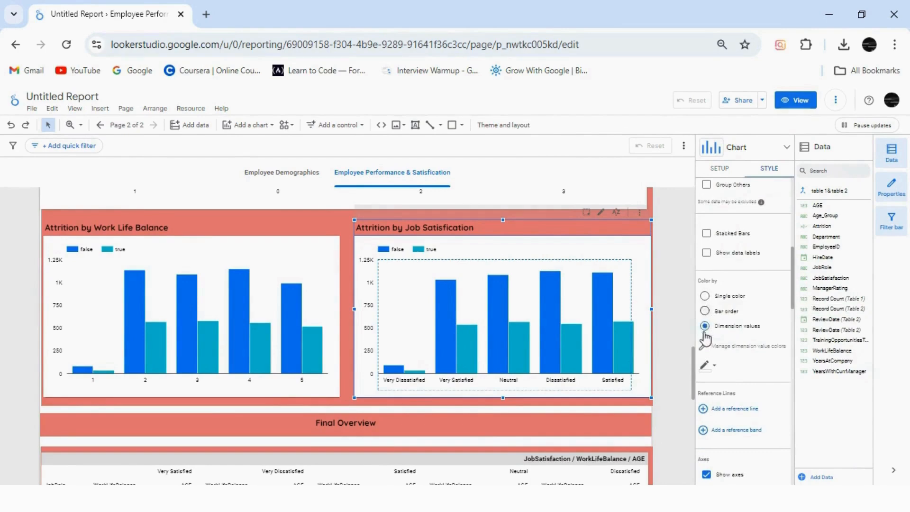
{"action": "left_click", "coordinate": [705, 311]}
{"action": "left_click", "coordinate": [702, 342]}
{"action": "left_click", "coordinate": [734, 390]}
{"action": "left_click", "coordinate": [715, 342]}
{"action": "left_click", "coordinate": [747, 389]}
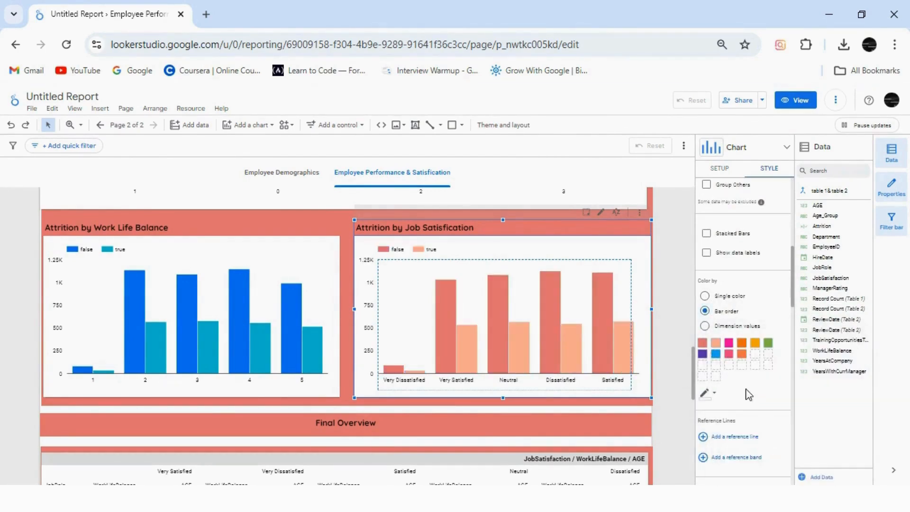
Copy the Attrition by Job Satisfication chart and paste only its style onto the Attrition by Work Life Balance chart
{"action": "left_click", "coordinate": [52, 108]}
{"action": "left_click", "coordinate": [92, 289]}
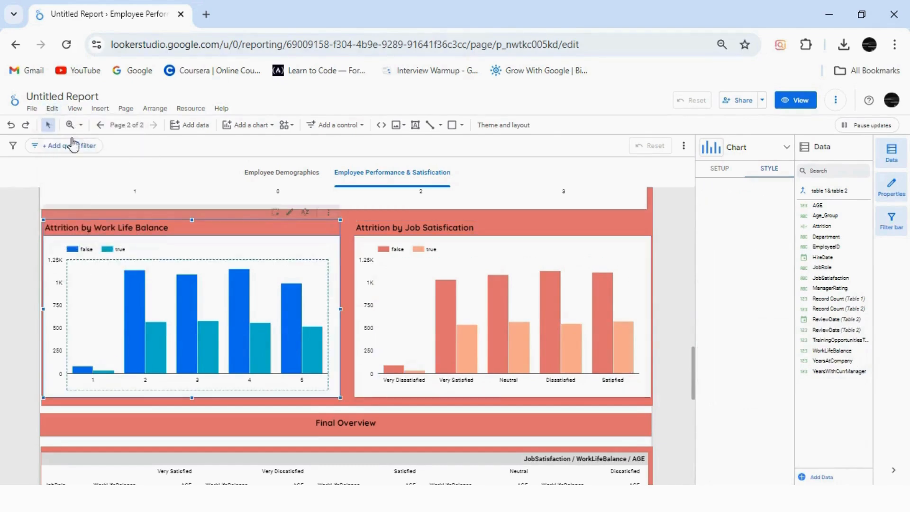
{"action": "left_click", "coordinate": [52, 108]}
{"action": "mouse_move", "coordinate": [95, 202]}
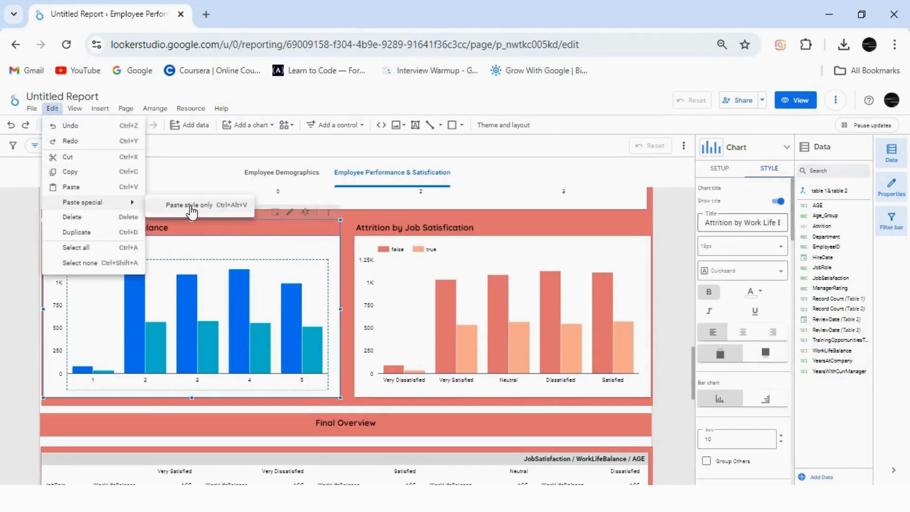
{"action": "left_click", "coordinate": [192, 209]}
Paste only the copied chart style onto the Attrition by Departnment and Years at Current Company chart
{"action": "left_click_drag", "start_coordinate": [693, 361], "coordinate": [697, 423]}
{"action": "left_click", "coordinate": [284, 371]}
{"action": "left_click", "coordinate": [52, 108]}
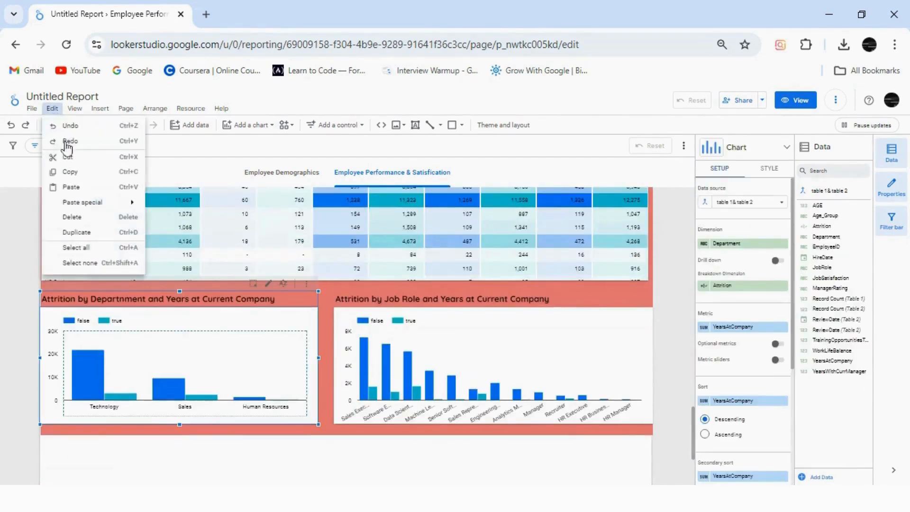
{"action": "mouse_move", "coordinate": [95, 202]}
Paste only the copied chart style onto the Attrition by Job Role and Years at Current Company chart
{"action": "left_click", "coordinate": [465, 354]}
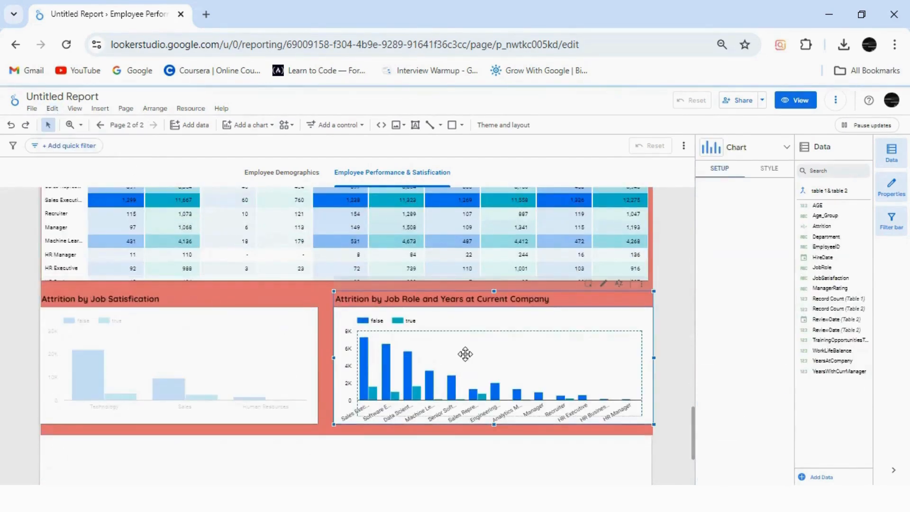
{"action": "left_click", "coordinate": [52, 108]}
{"action": "mouse_move", "coordinate": [95, 202]}
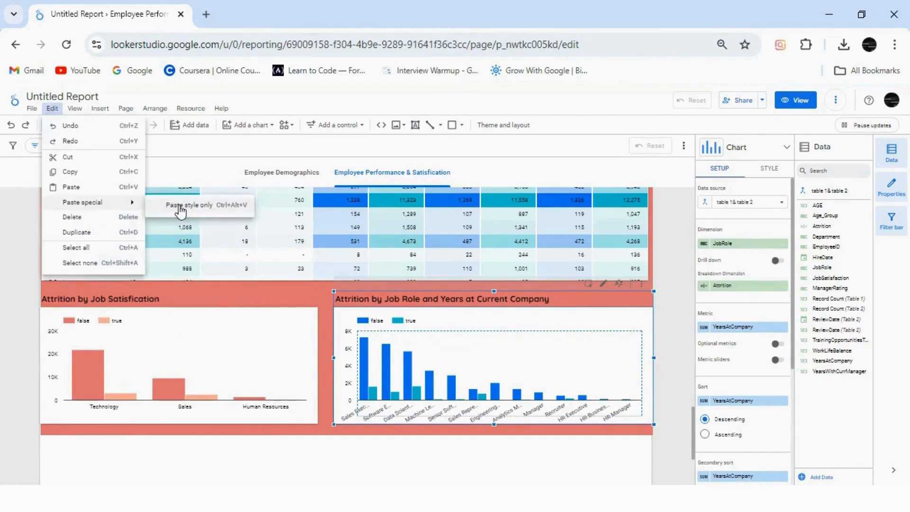
{"action": "left_click", "coordinate": [180, 205]}
Set the pivot table's Metric #1 heatmap to light red and recolor the Metric #2 heatmap
{"action": "left_click", "coordinate": [211, 272]}
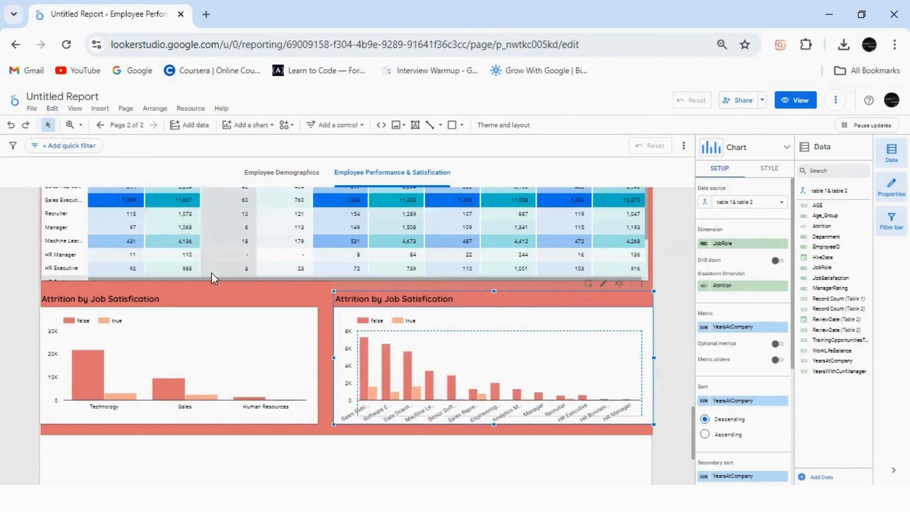
{"action": "left_click", "coordinate": [779, 173]}
{"action": "left_click_drag", "start_coordinate": [795, 223], "coordinate": [788, 370]}
{"action": "left_click", "coordinate": [705, 268]}
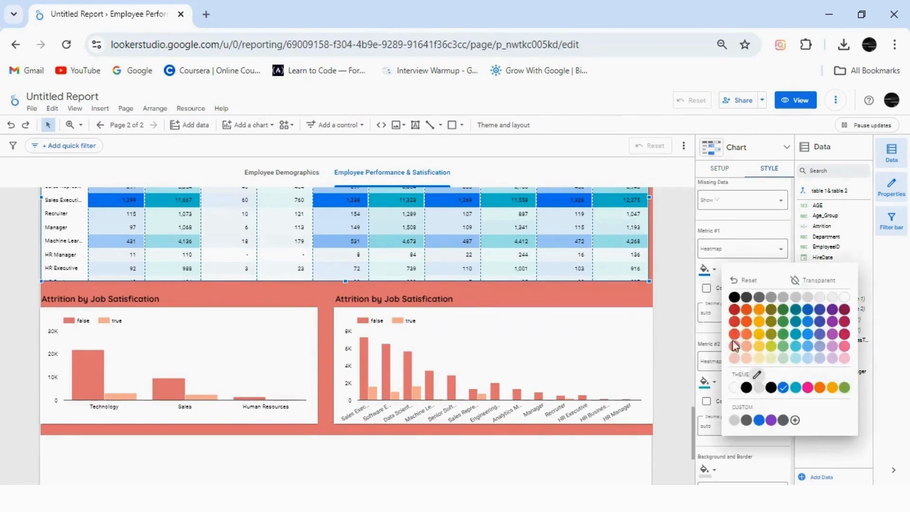
{"action": "left_click", "coordinate": [734, 346]}
{"action": "left_click", "coordinate": [705, 382]}
{"action": "left_click", "coordinate": [749, 398]}
Return to the beginning of the page and preview the report in view mode
{"action": "left_click_drag", "start_coordinate": [696, 440], "coordinate": [672, 199]}
{"action": "left_click", "coordinate": [680, 325]}
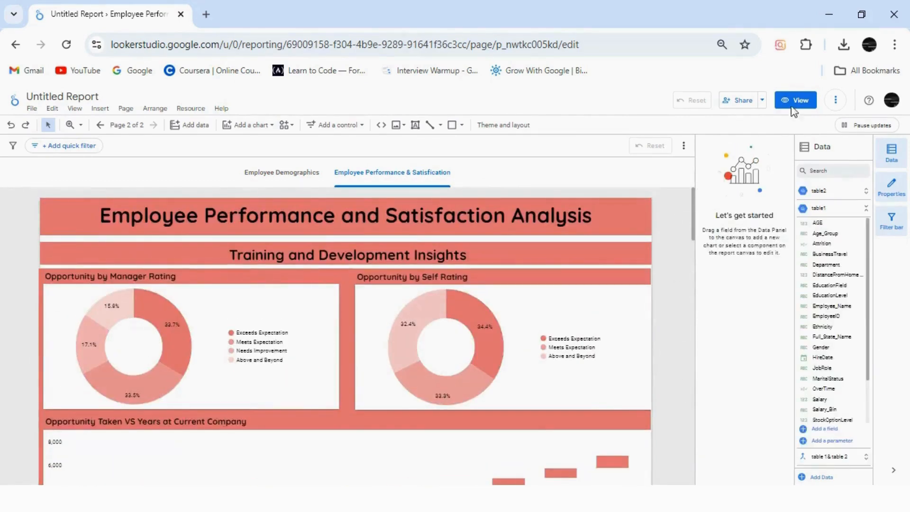
{"action": "left_click", "coordinate": [793, 101]}
{"action": "left_click_drag", "start_coordinate": [907, 197], "coordinate": [907, 156]}
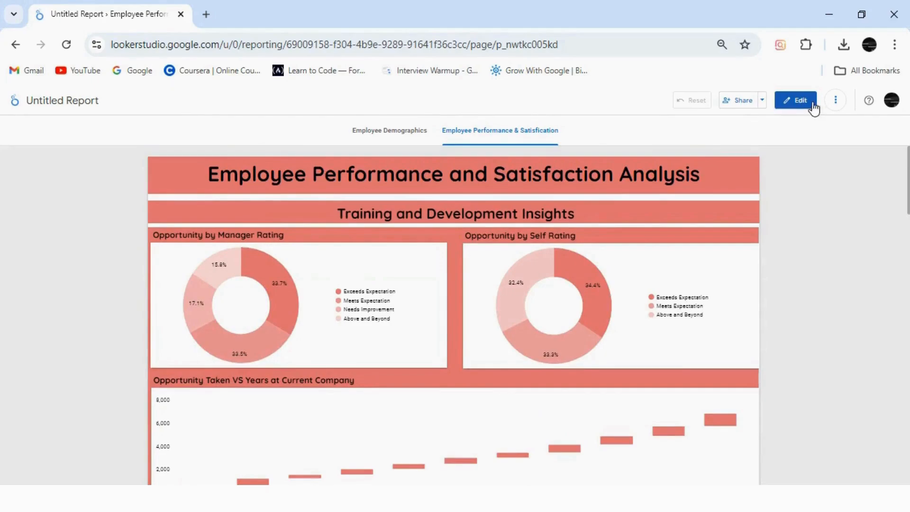